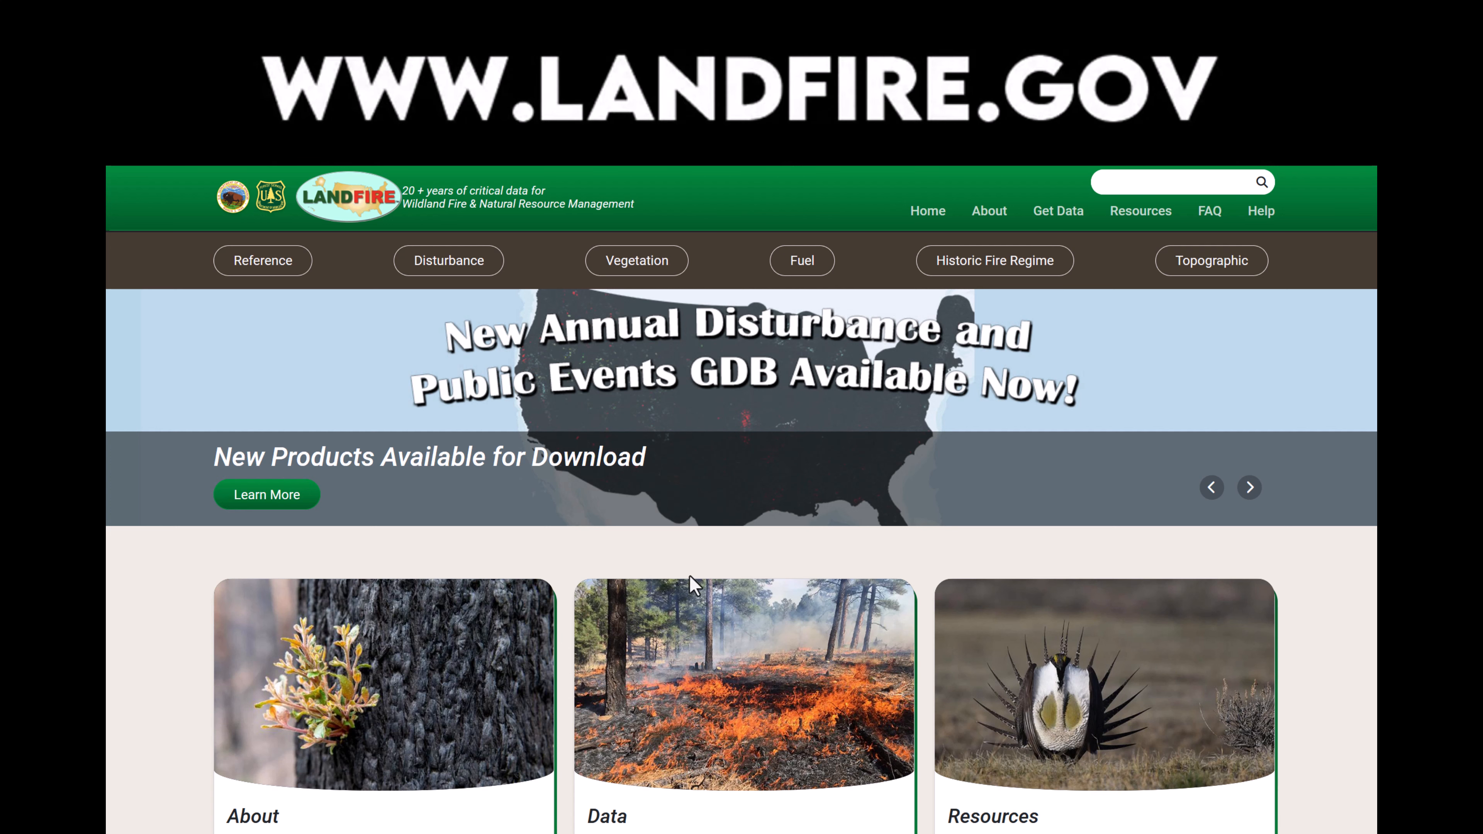
Open the CONUS full extent downloads page from the site's data section.
left_click(1065, 212)
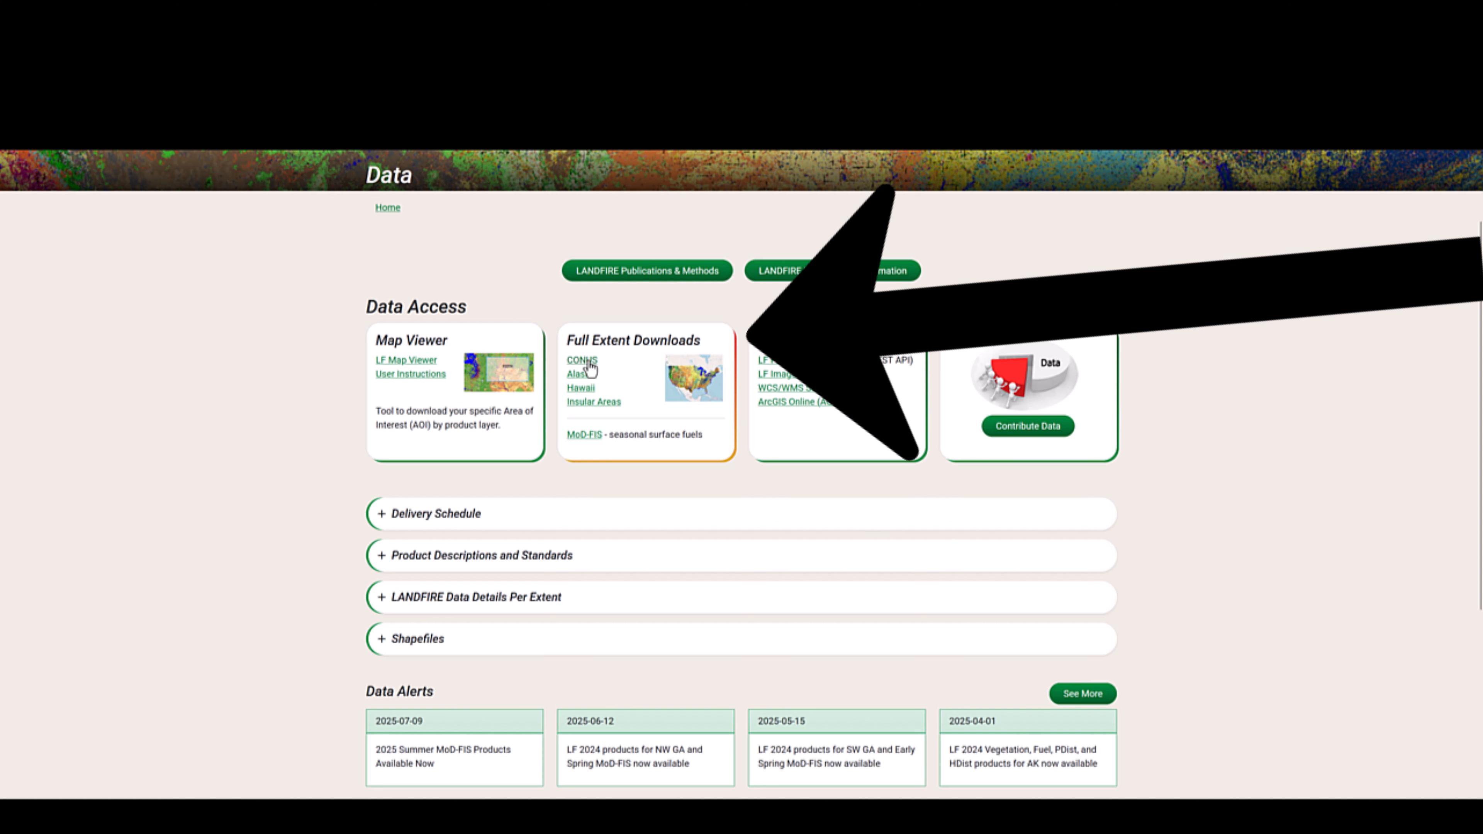
left_click(583, 361)
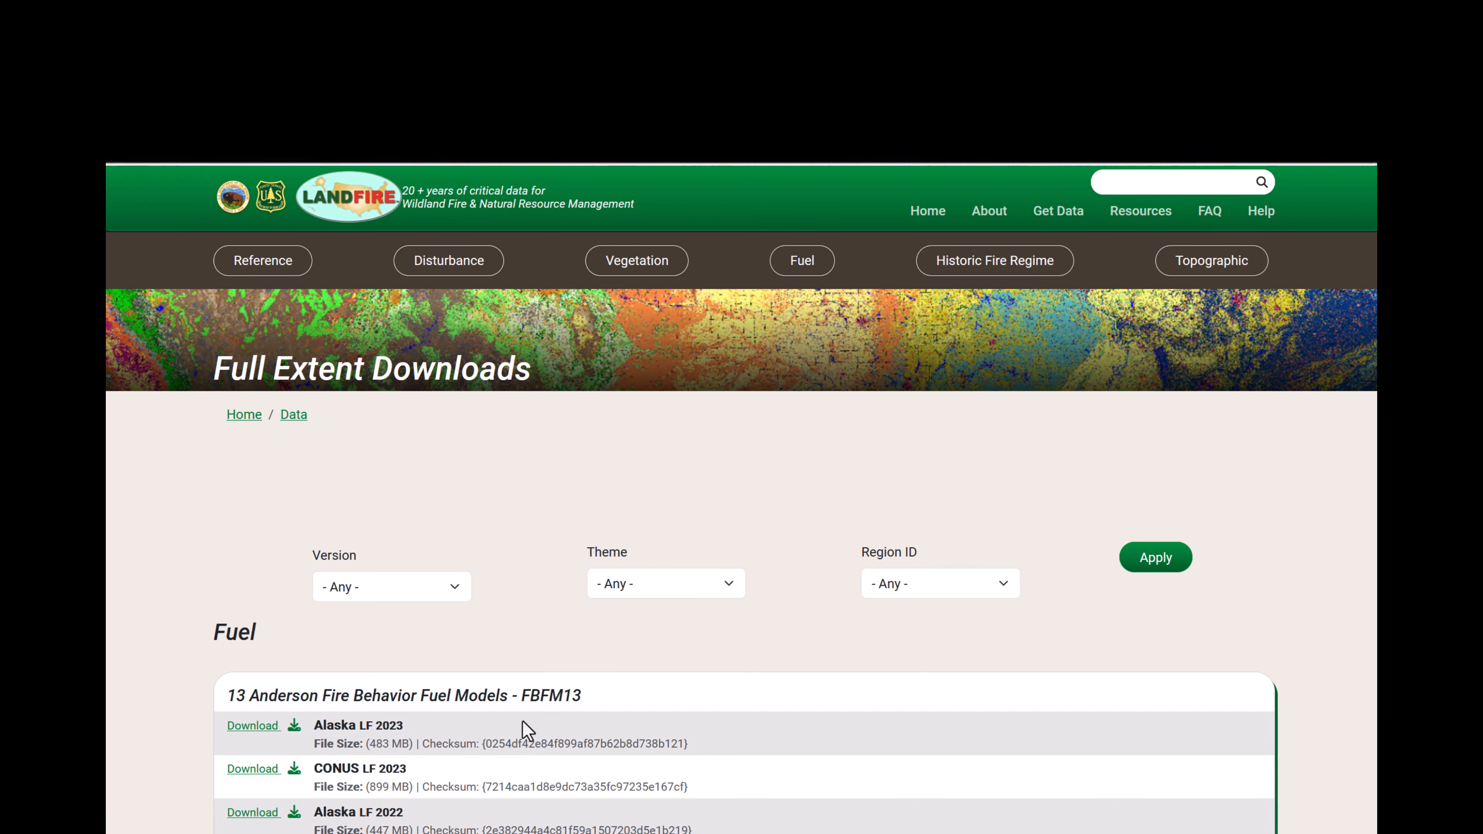
Filter the full extent downloads to version LF 2016 and region Hawaii and apply the filter.
left_click(460, 597)
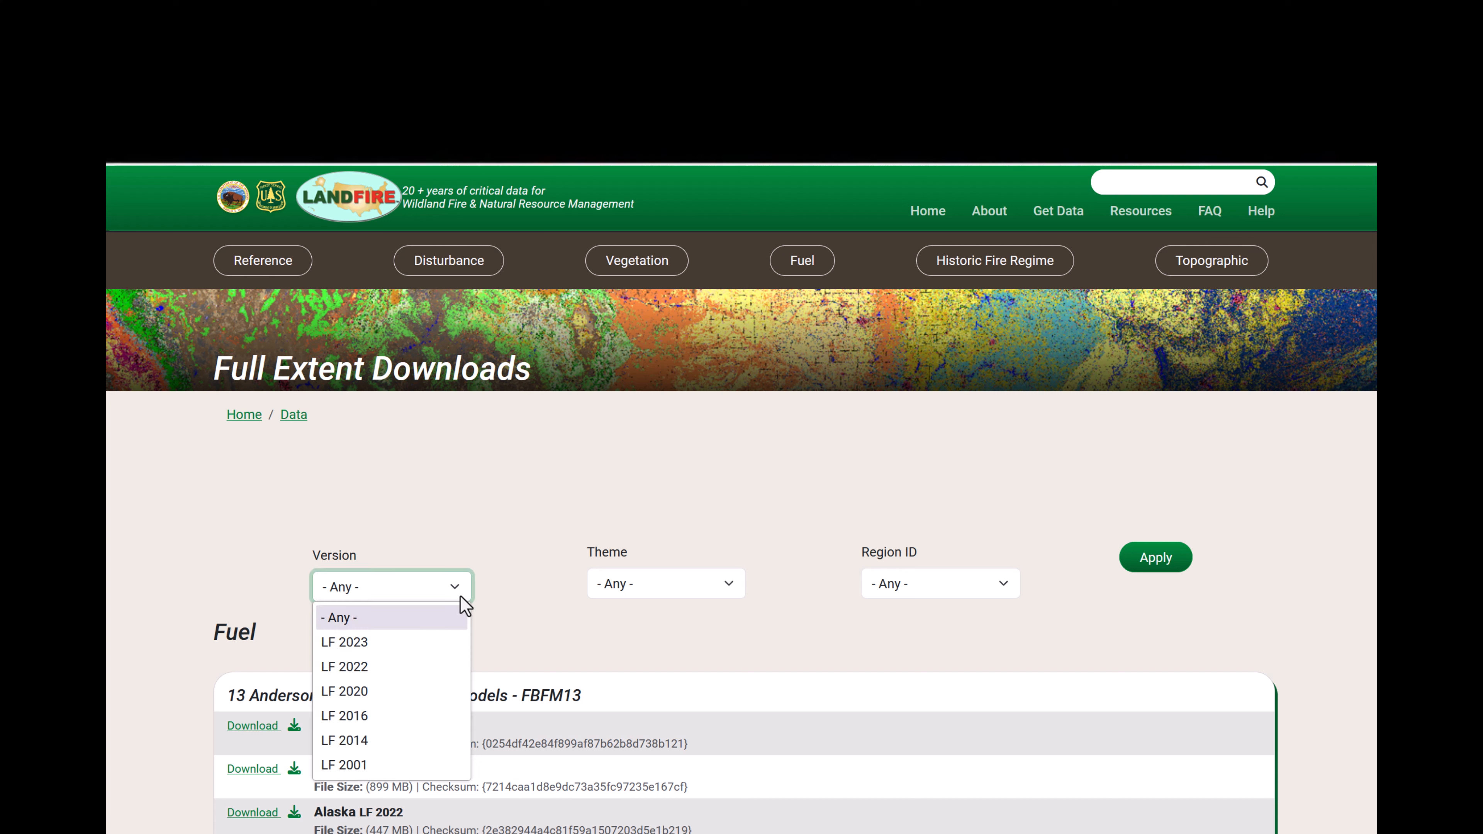
left_click(390, 719)
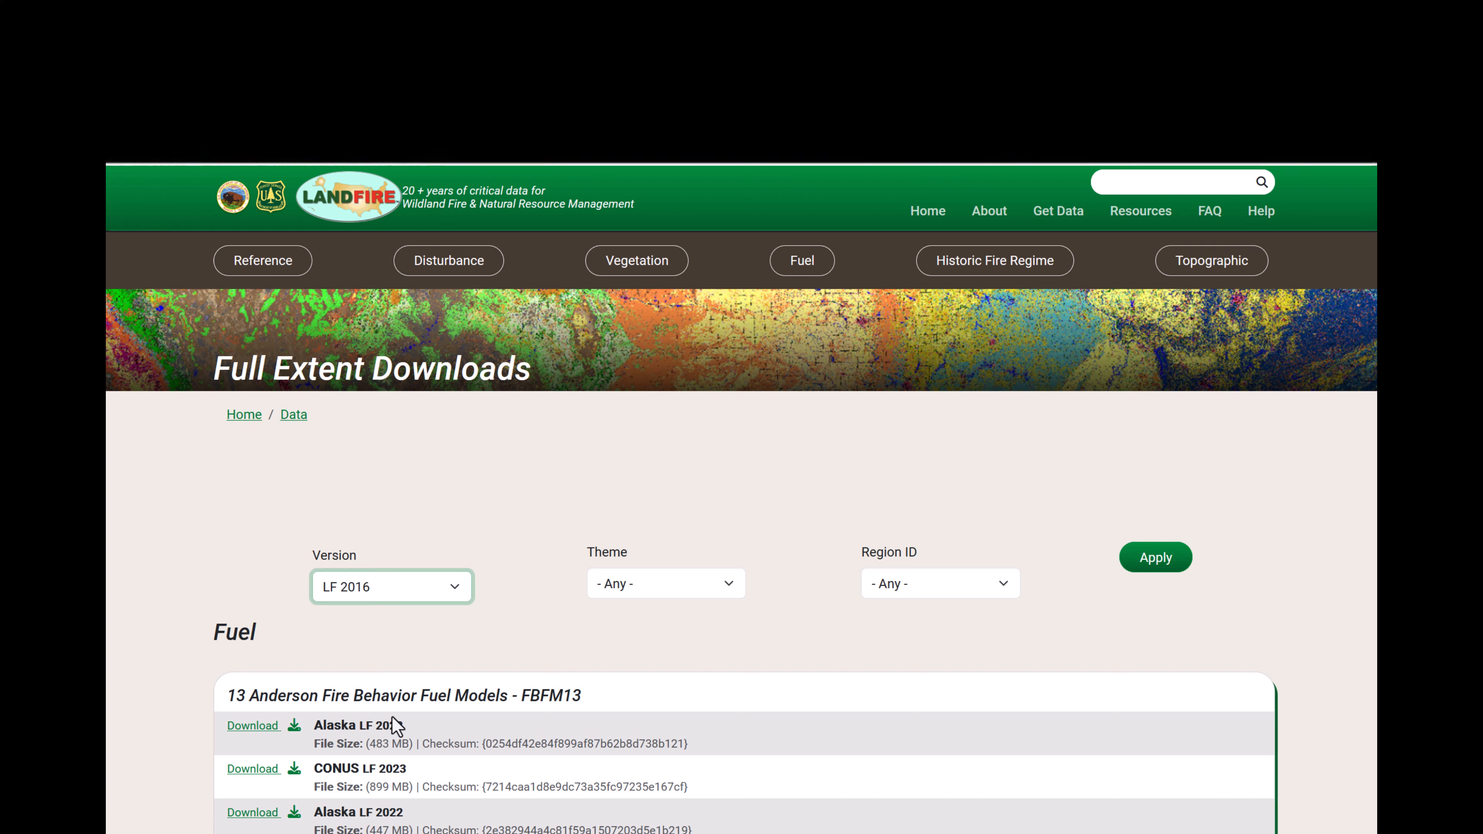
left_click(966, 593)
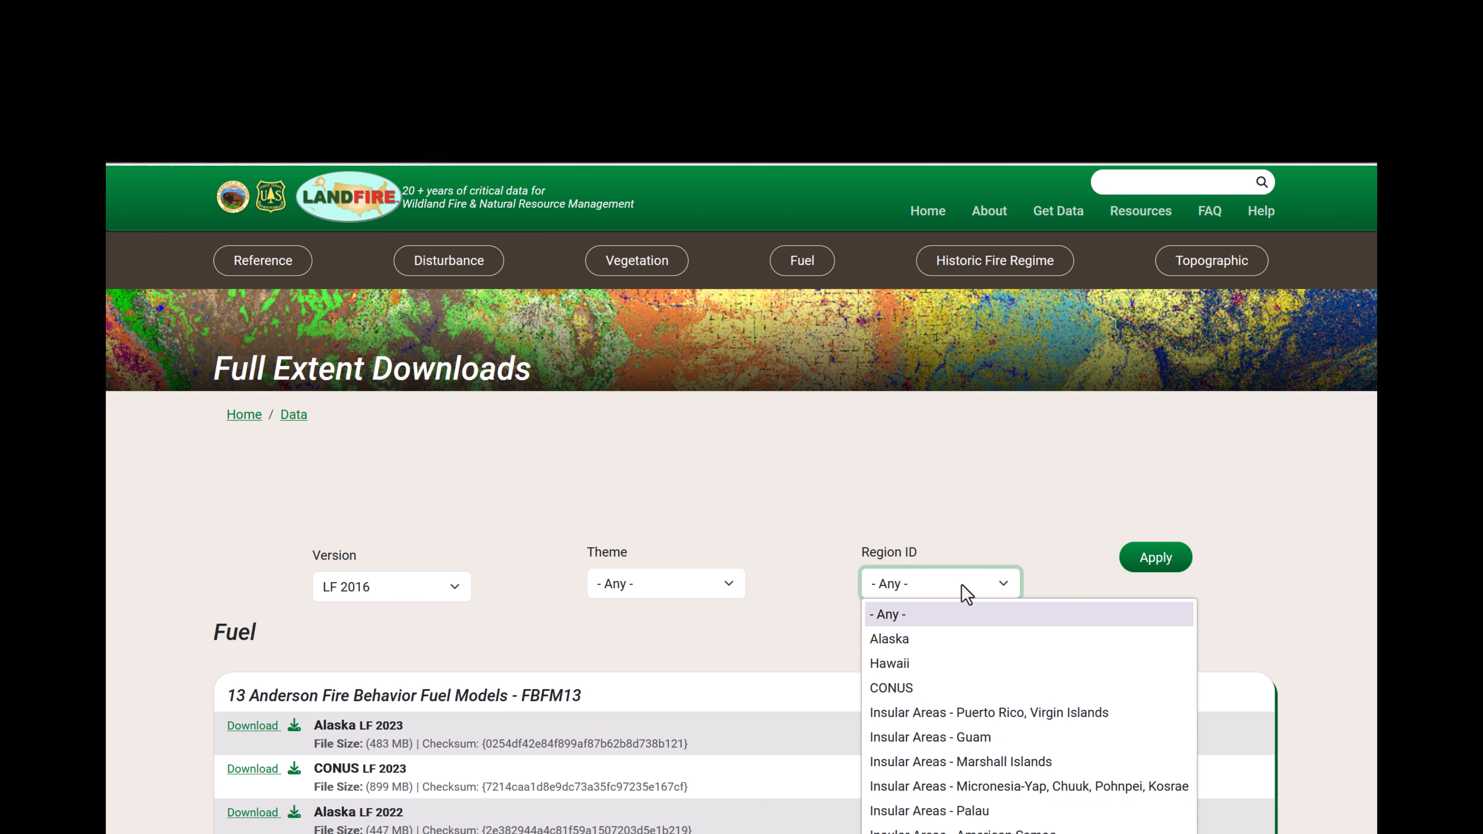
left_click(942, 663)
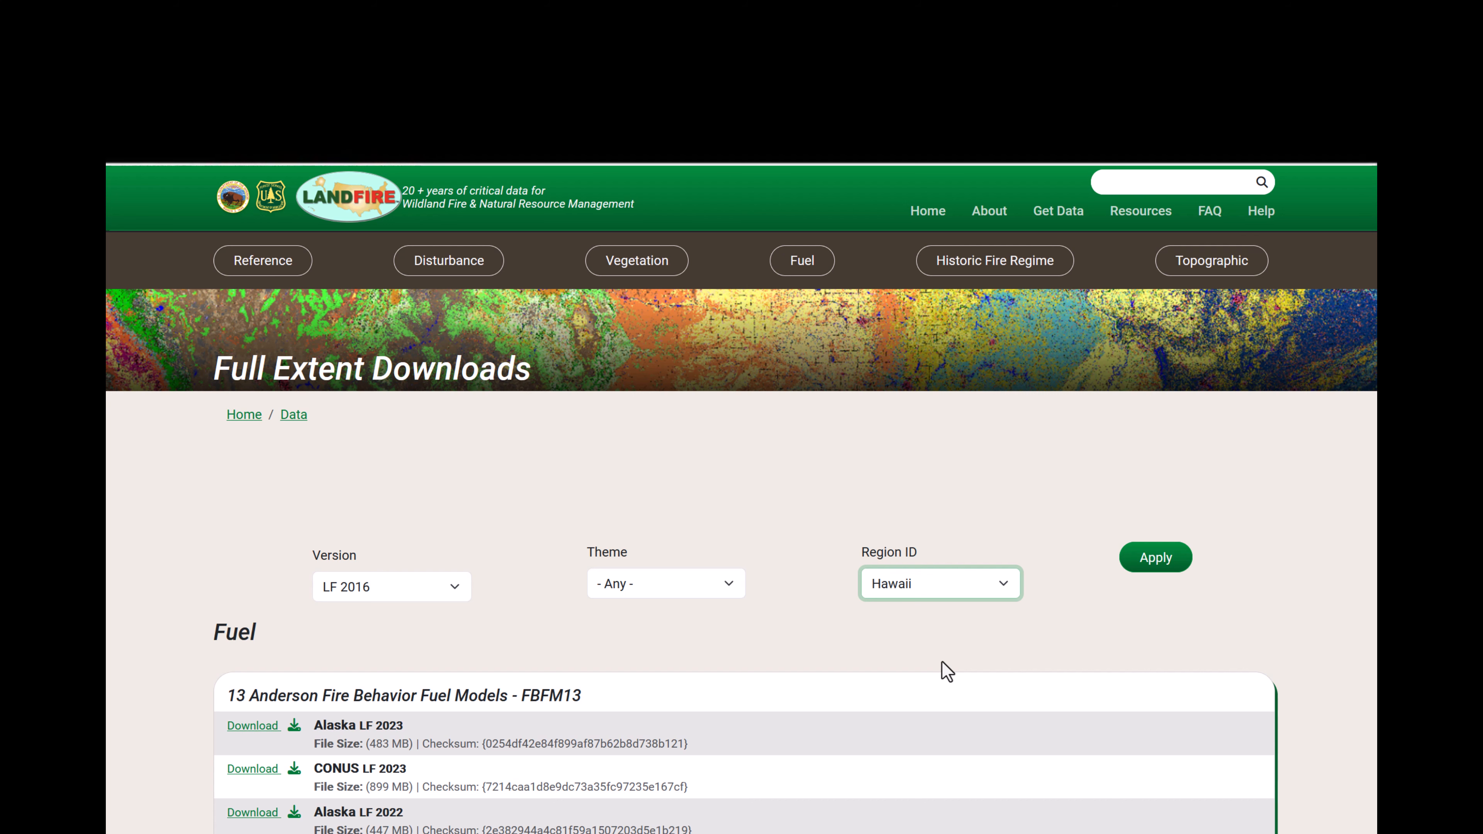
left_click(1165, 562)
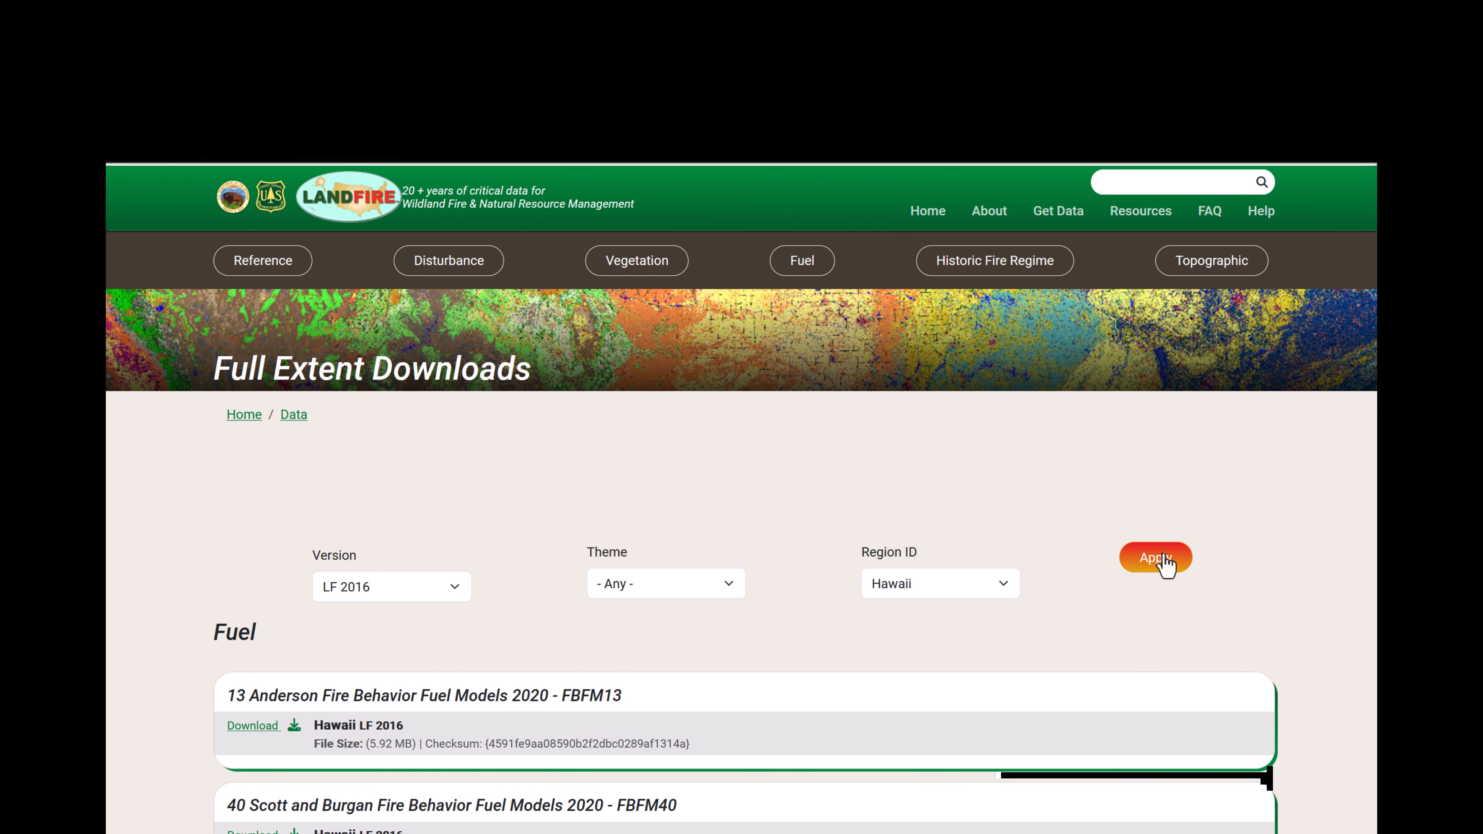
Scroll through the filtered list of Hawaii LF 2016 fuel and disturbance products.
scroll(1191, 685, "down", 1)
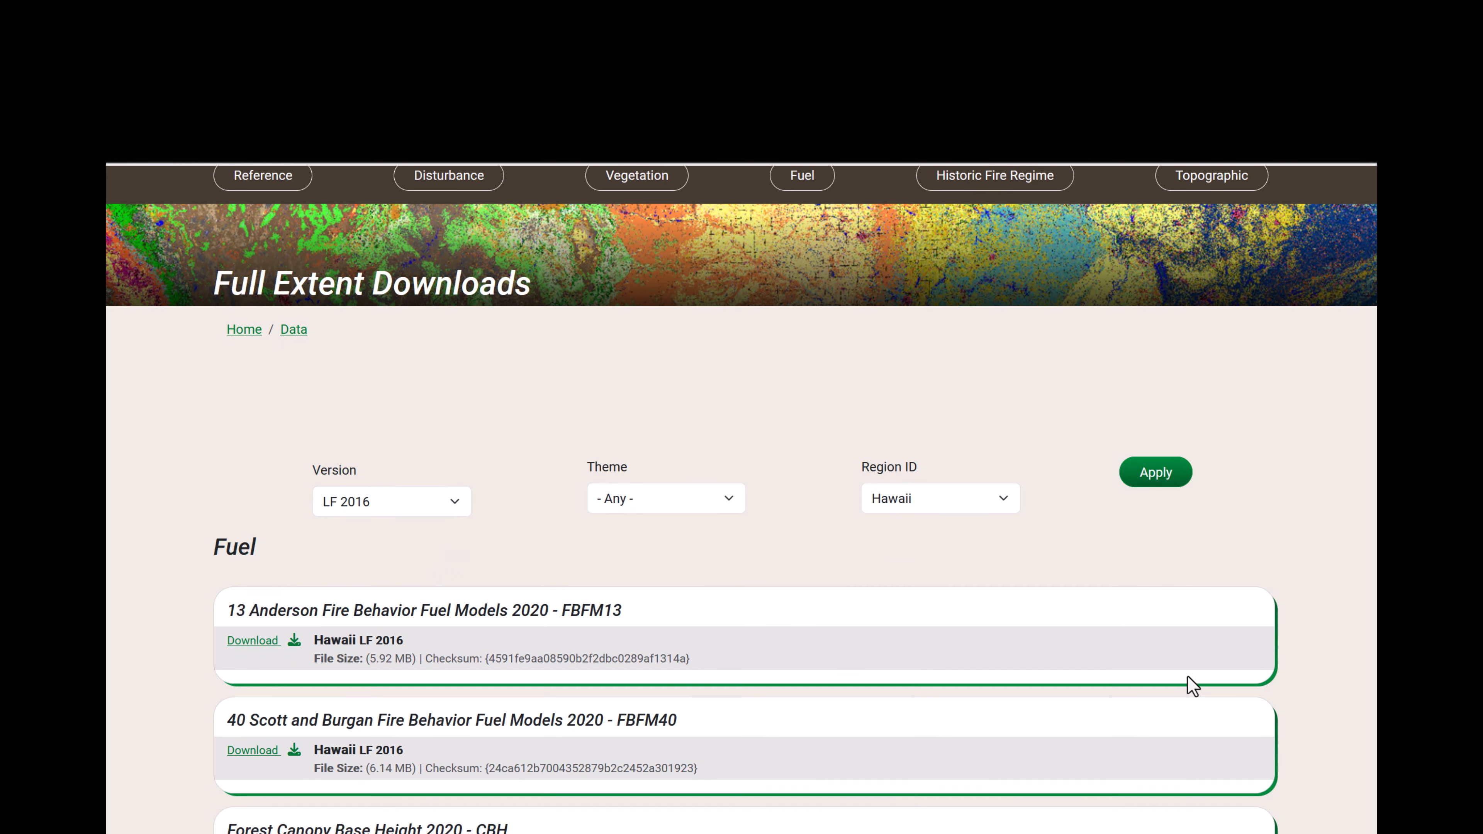
scroll(1192, 685, "down", 1)
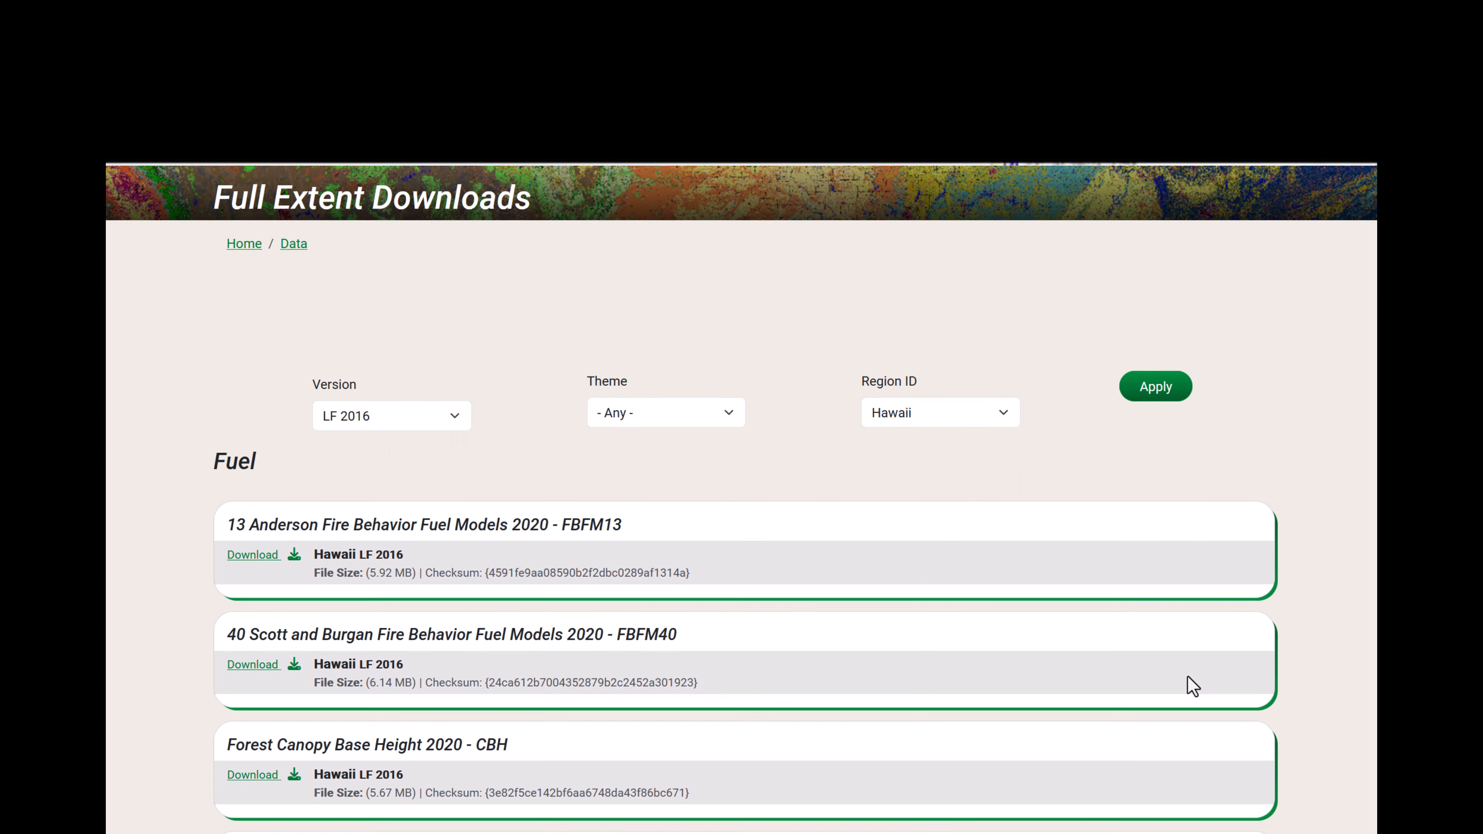
scroll(1191, 685, "down", 2)
scroll(1191, 685, "down", 5)
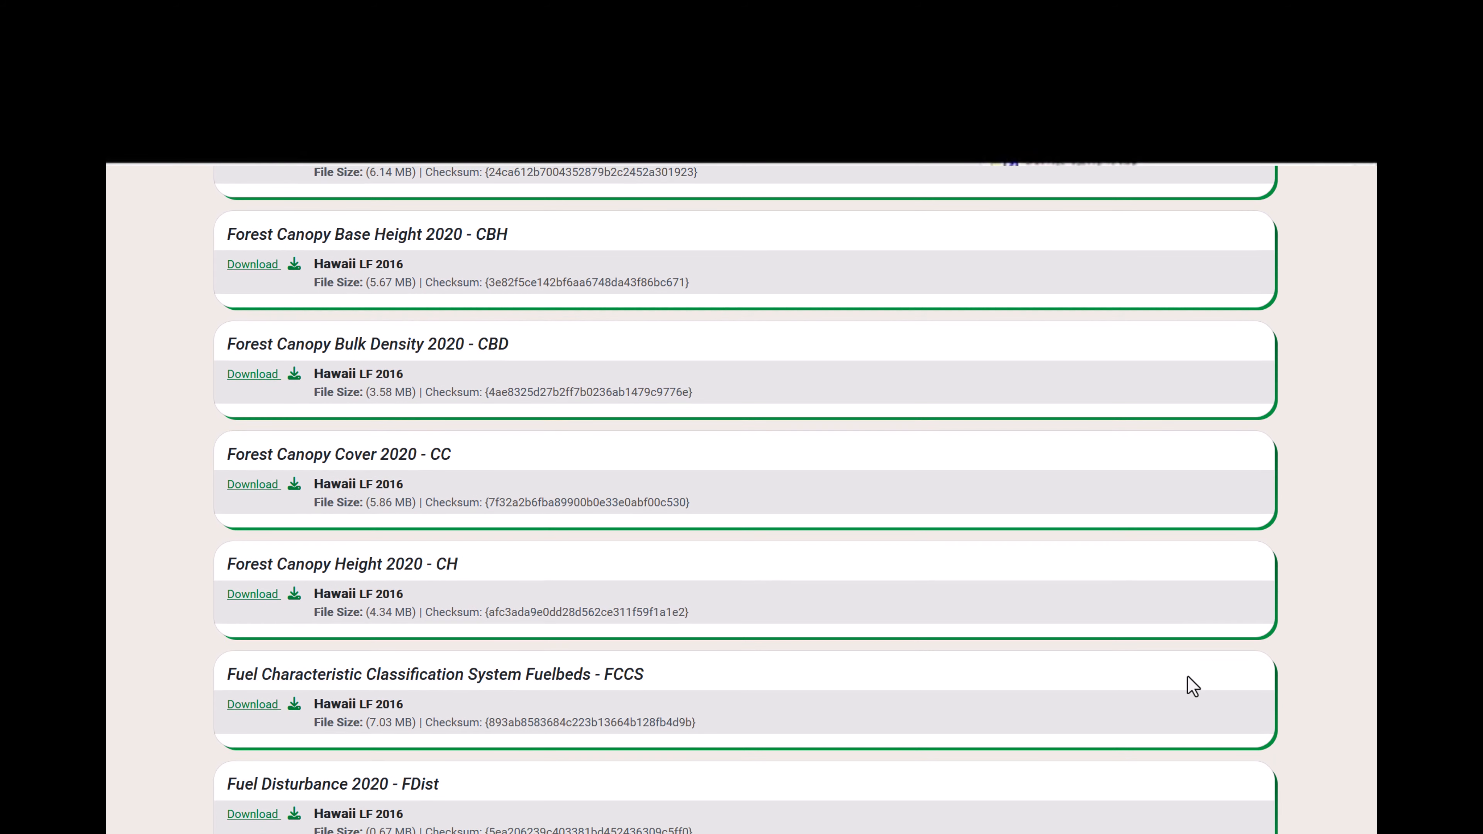
scroll(1192, 685, "down", 3)
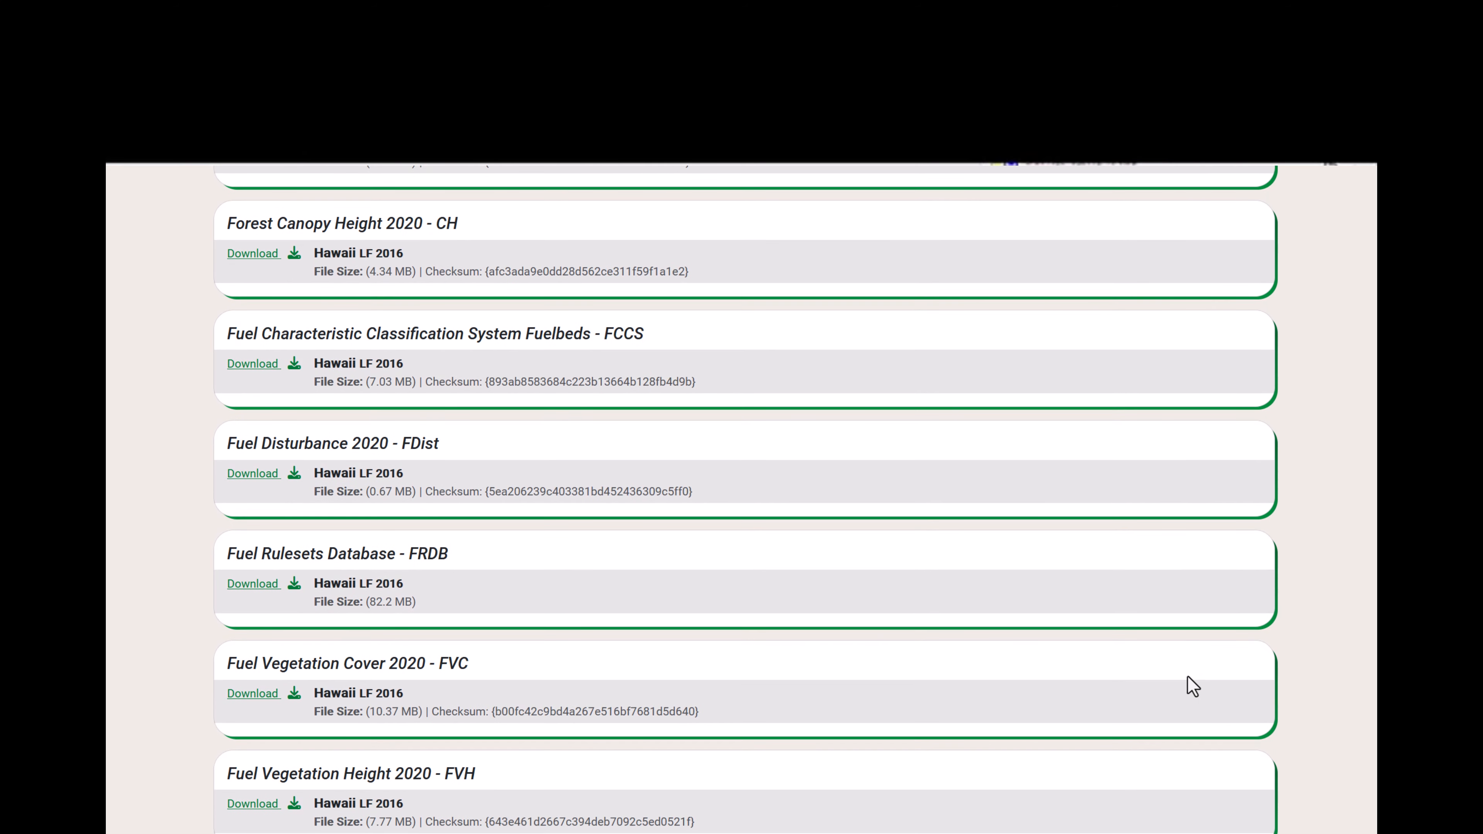
scroll(1191, 685, "down", 4)
scroll(1192, 685, "down", 2)
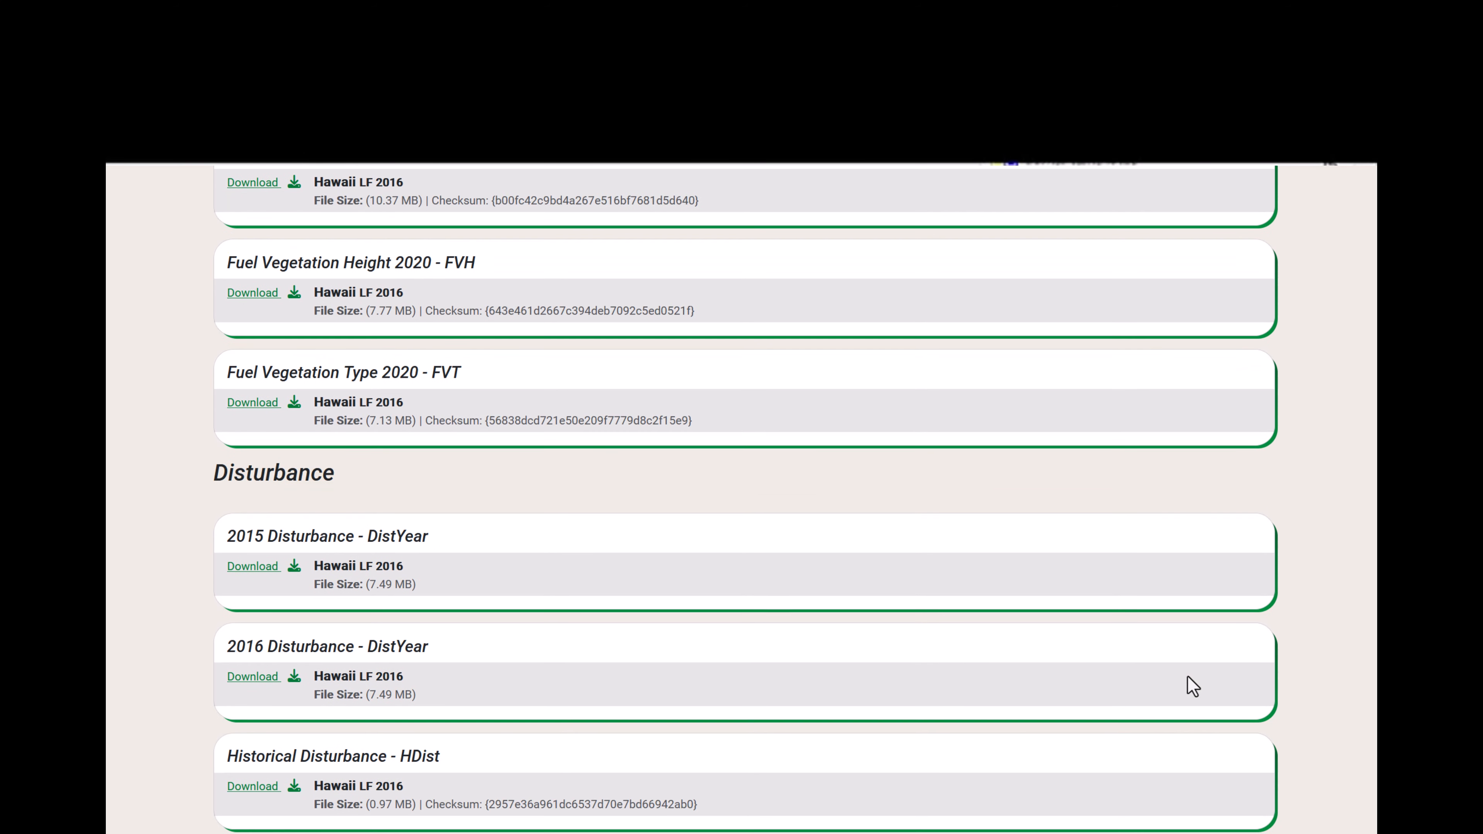
scroll(1185, 686, "down", 3)
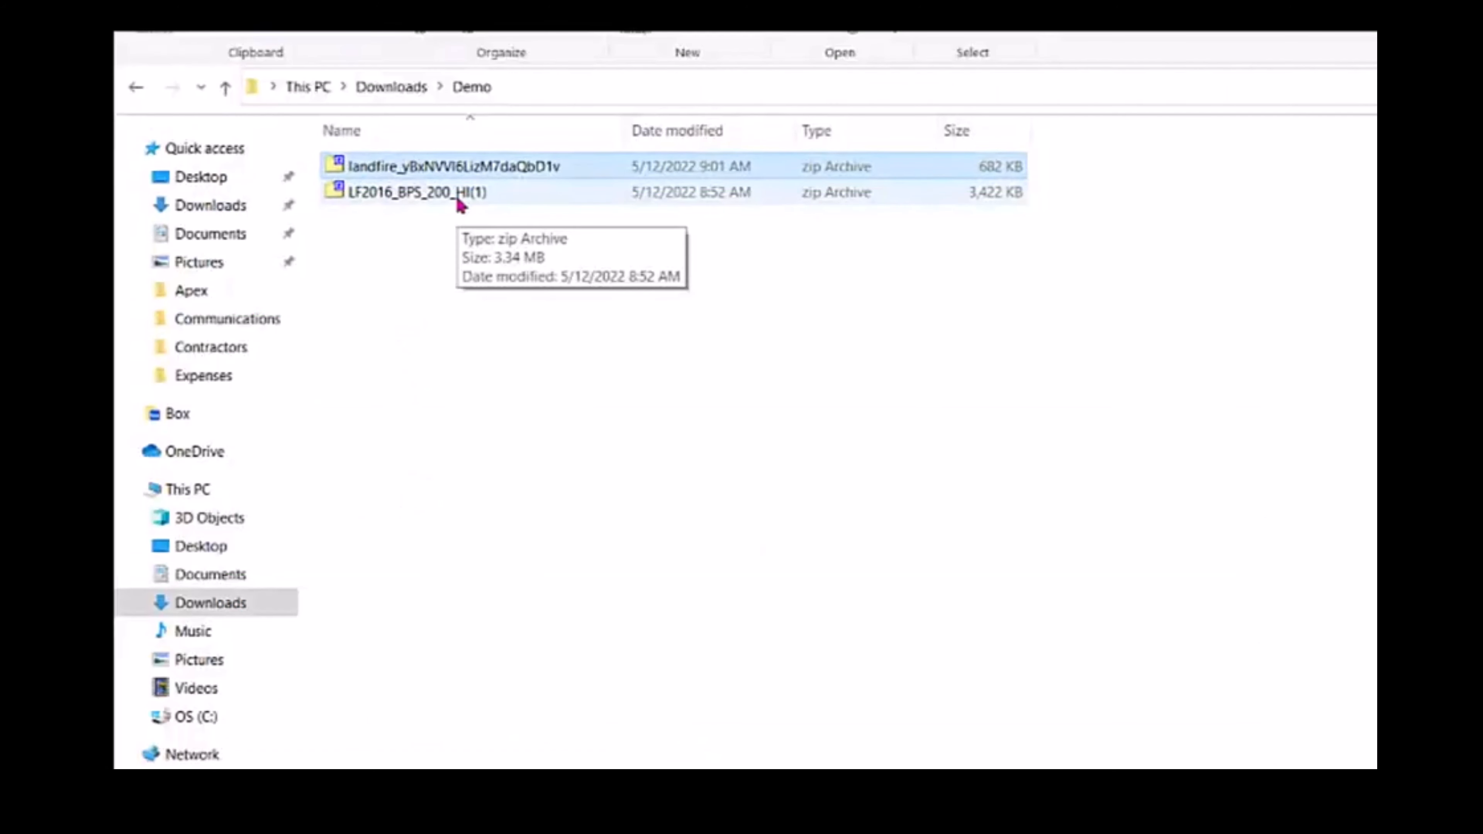
Open the downloaded LF2016_BPS_200_HI zip archive and the folder inside it.
double_click(457, 196)
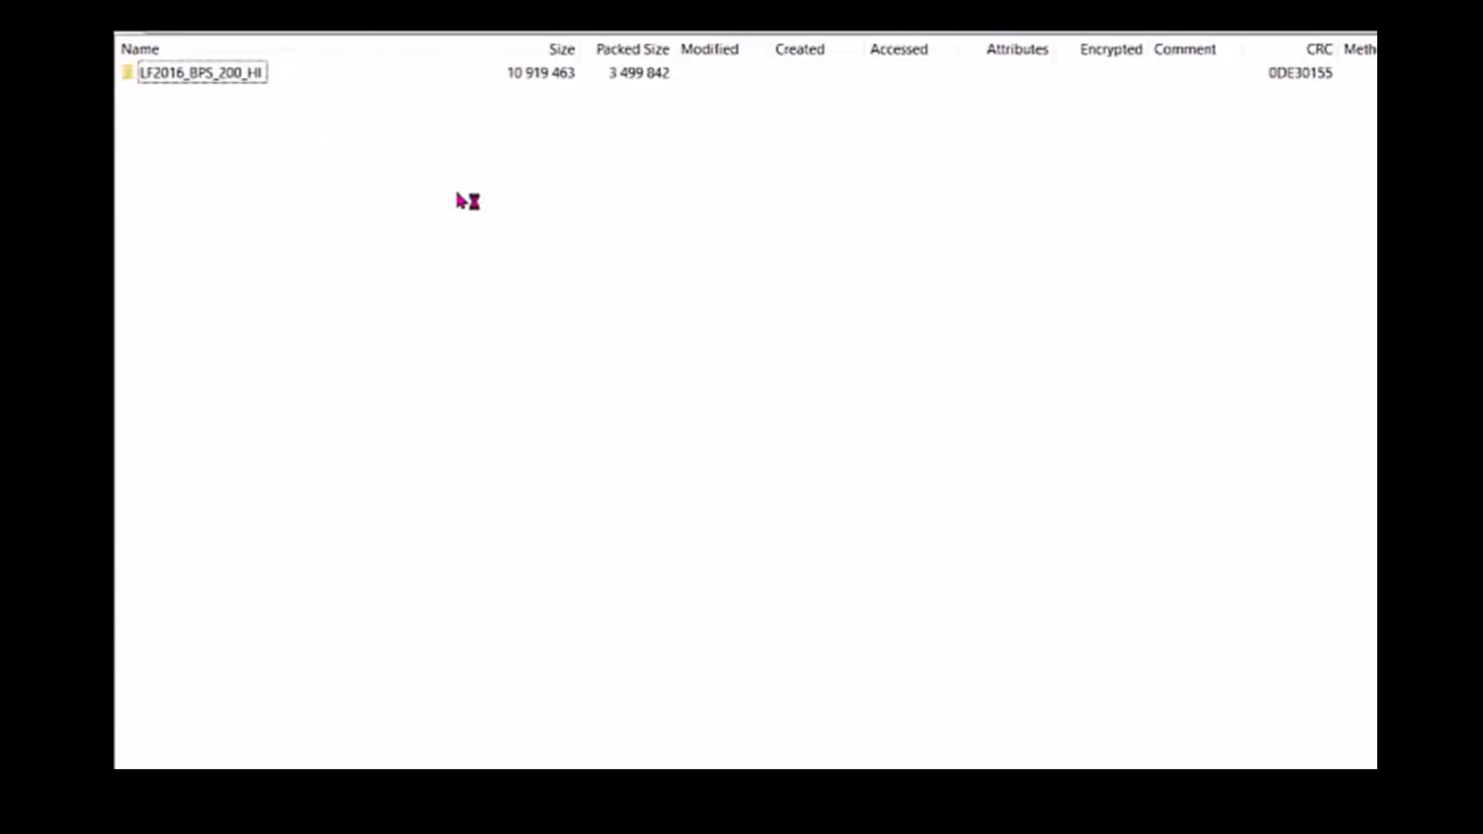
double_click(242, 73)
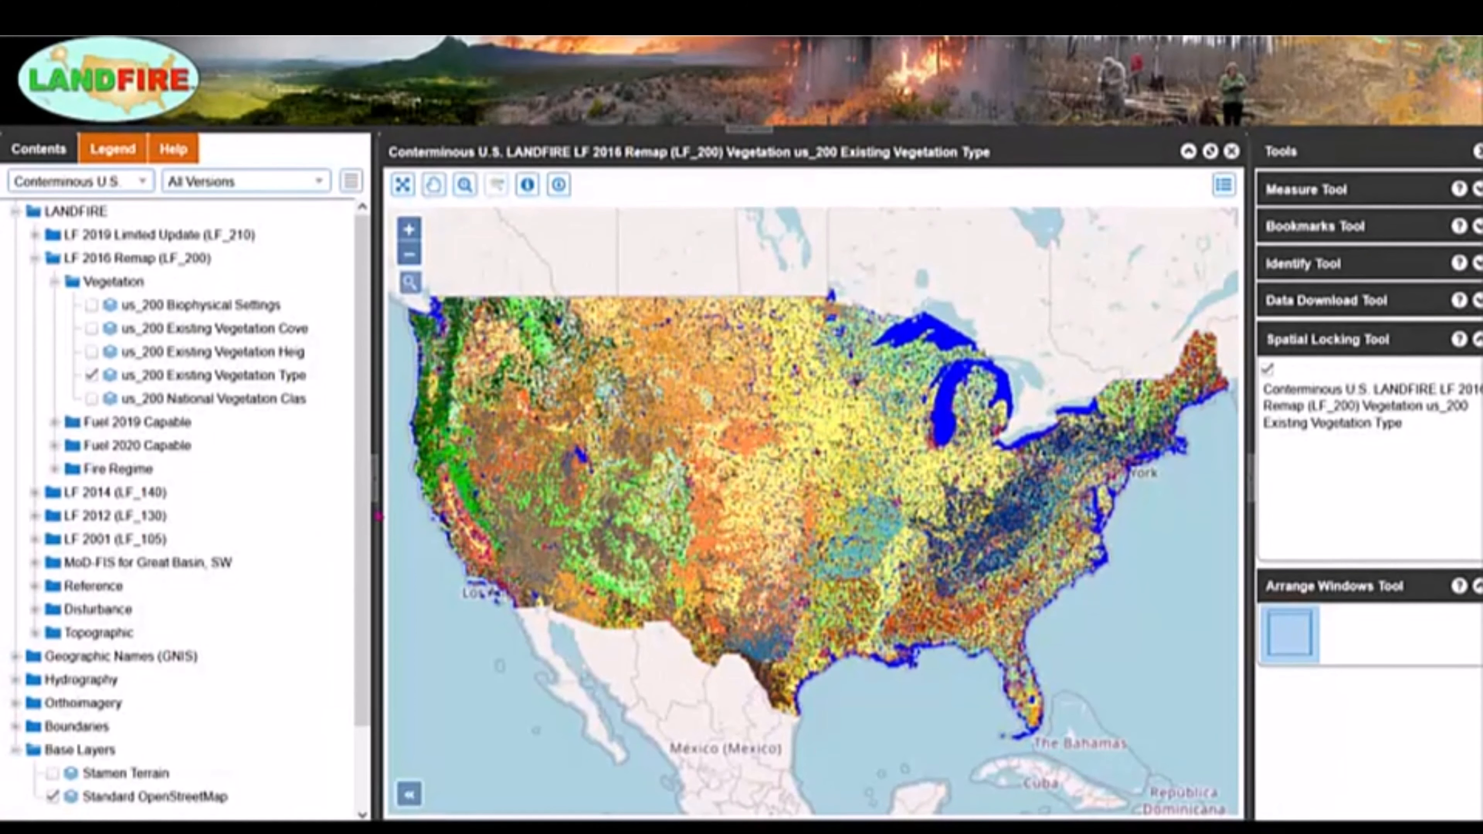
Activate the map viewer's Data Download tool and set its selection method to Rectangle.
left_click(561, 189)
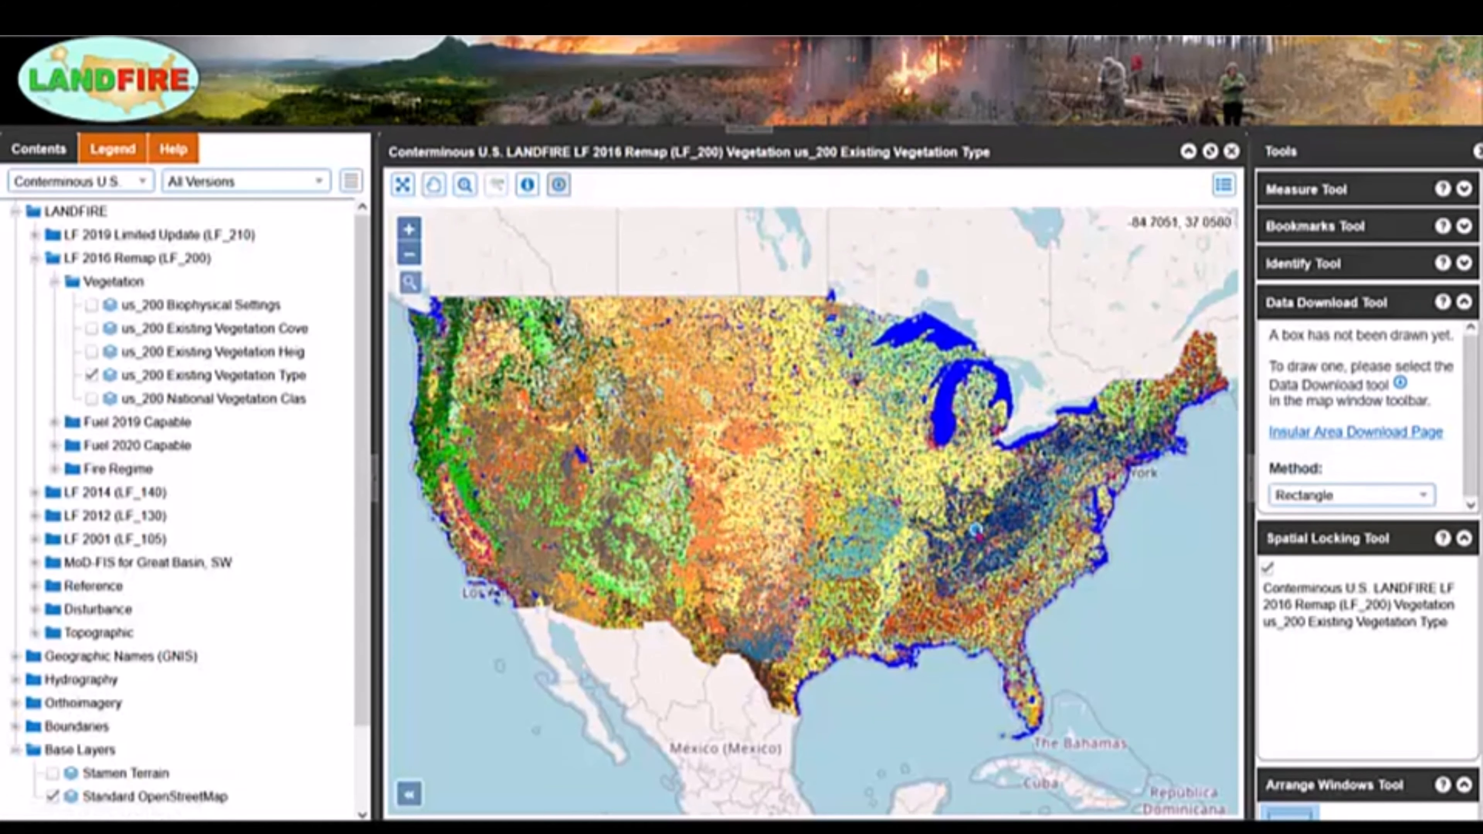
scroll(969, 513, "up", 4)
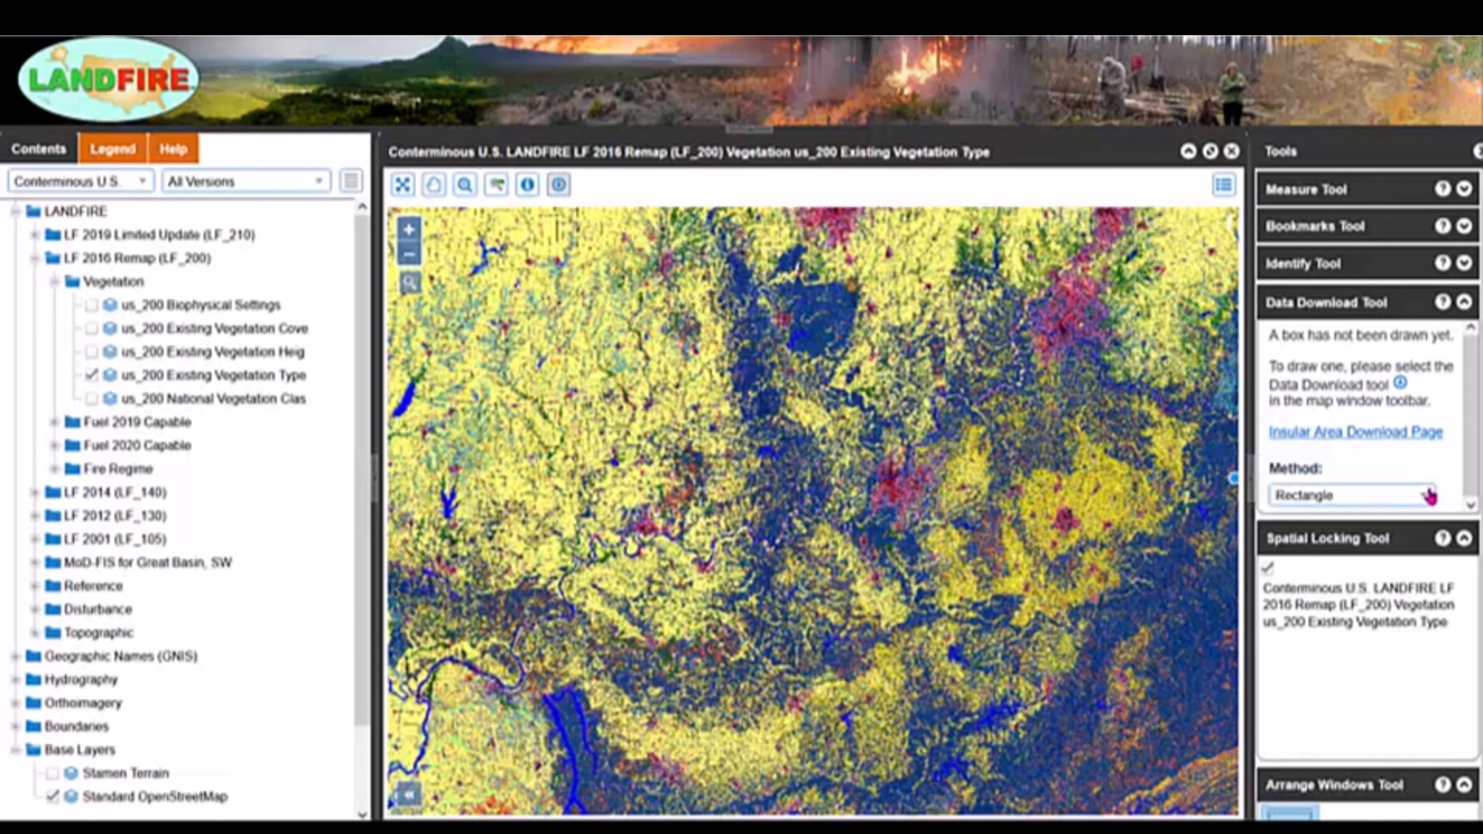
left_click(1429, 497)
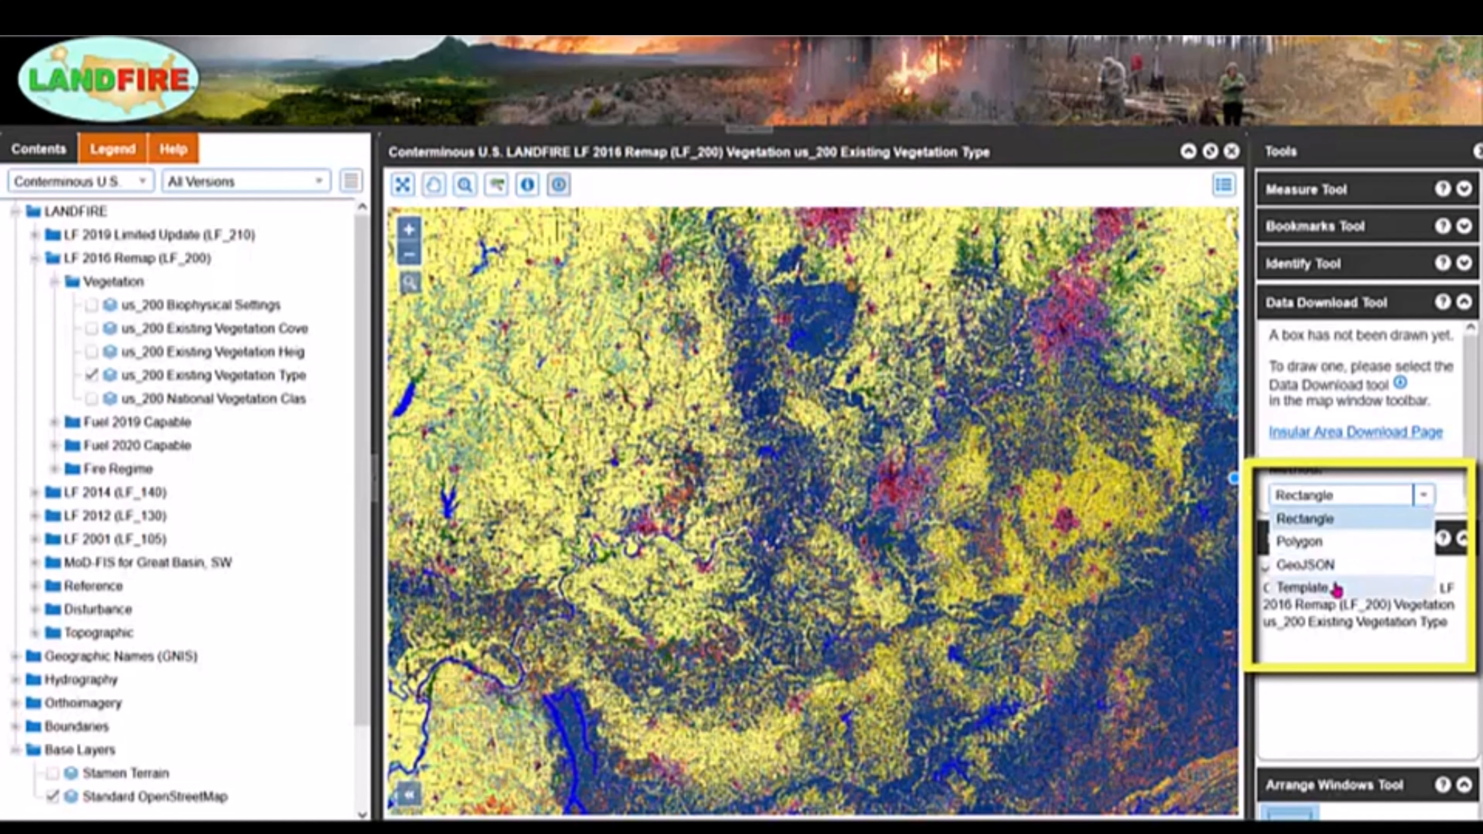
left_click(1299, 522)
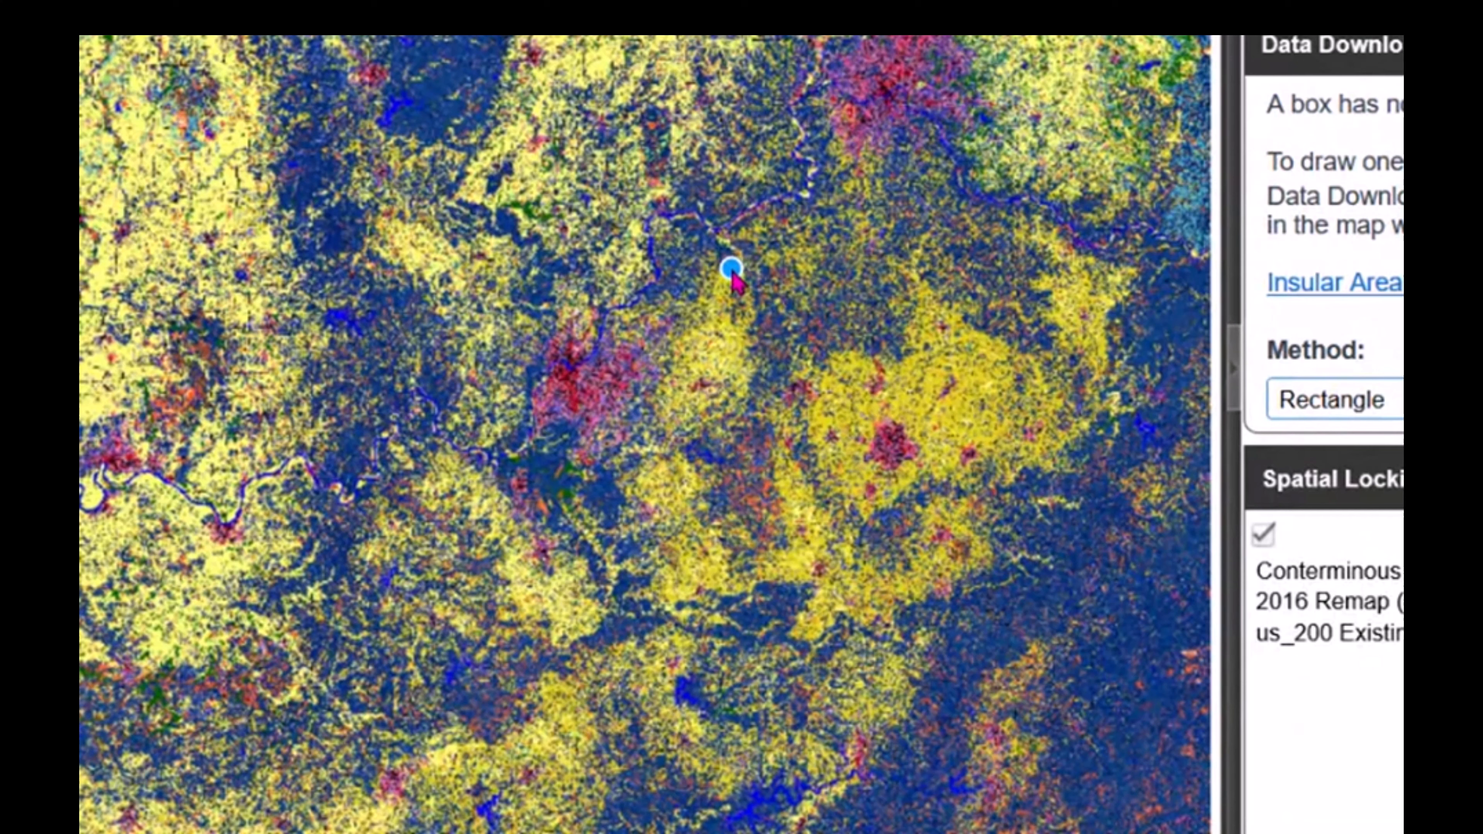
Draw a rectangular area of interest of about 832 mi² by clicking two opposite corners on the map.
left_click(732, 273)
left_click(884, 390)
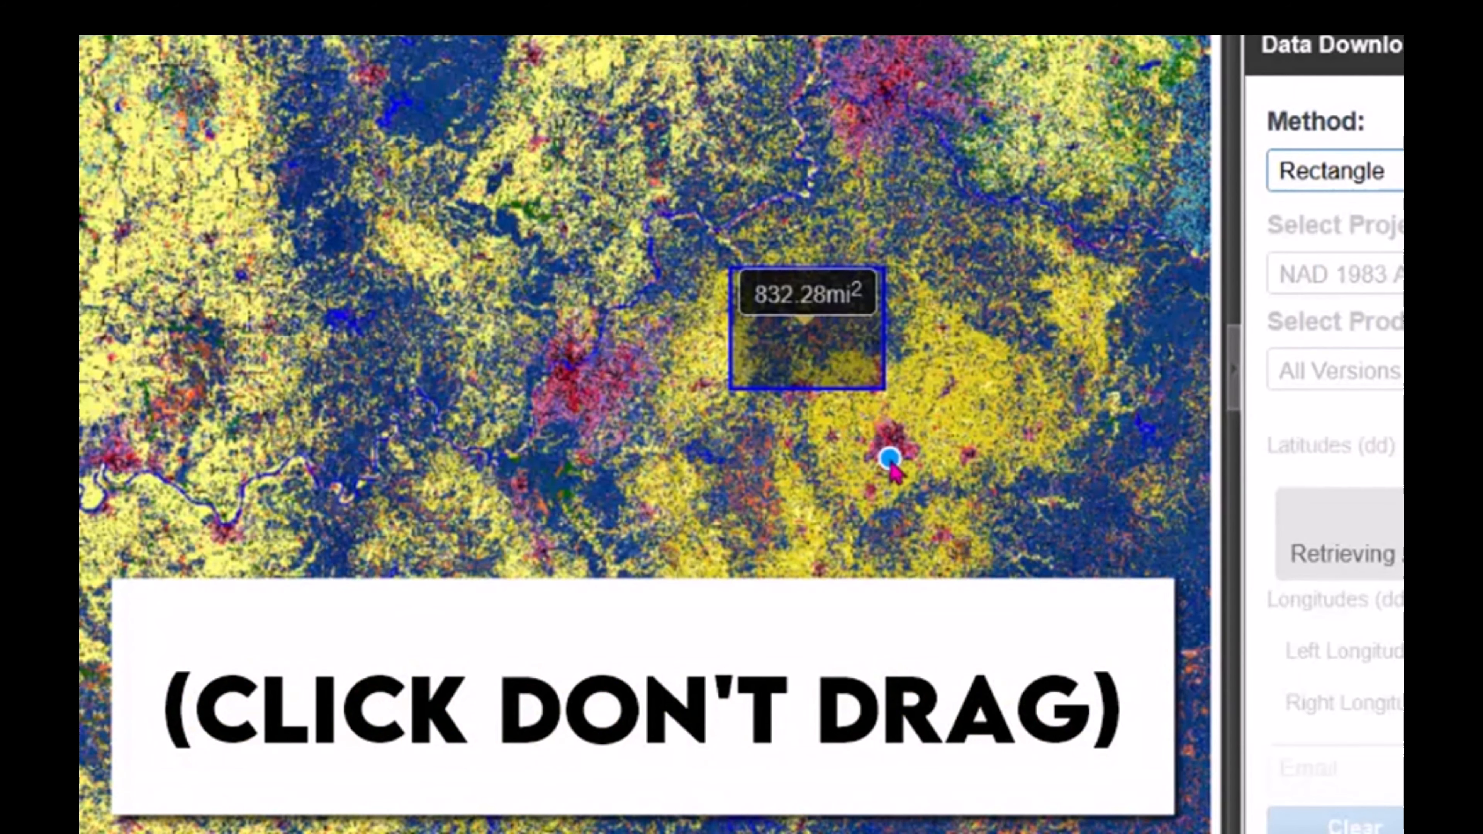
left_click_drag(889, 457, 803, 434)
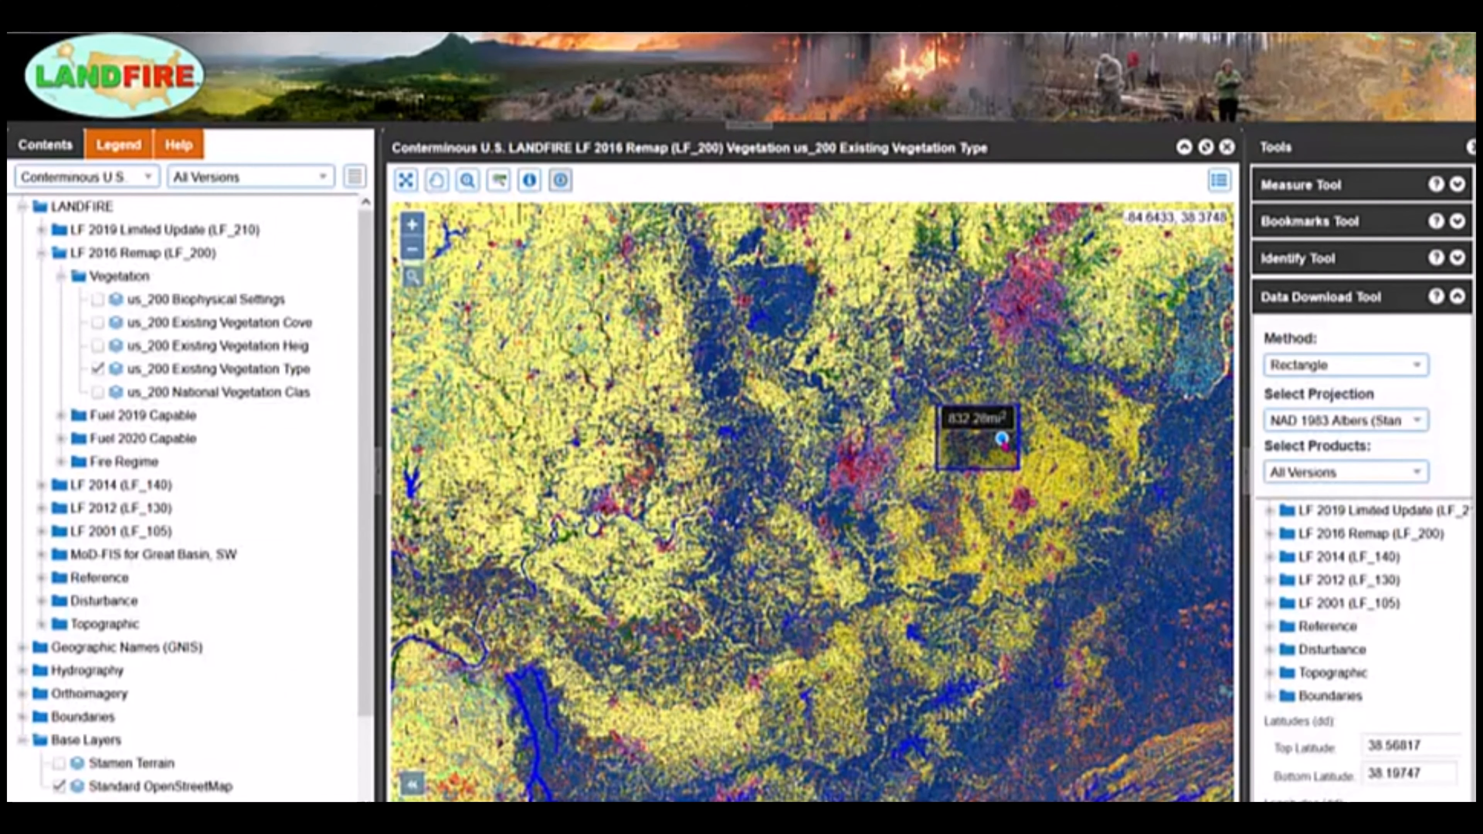
left_click(561, 184)
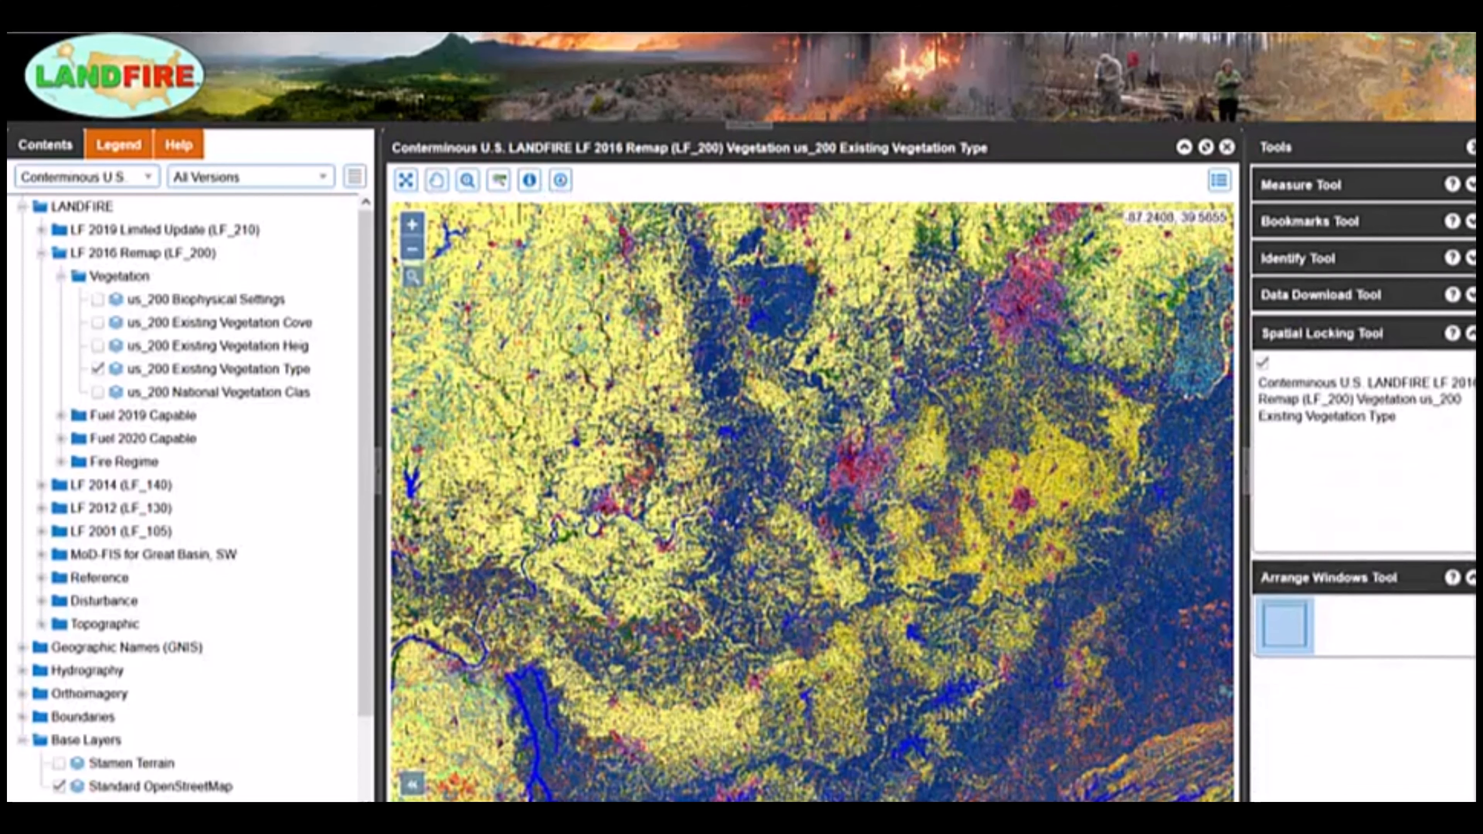
Reactivate the Data Download tool and switch its selection method to Polygon.
left_click(562, 182)
left_click(1418, 488)
left_click(1297, 533)
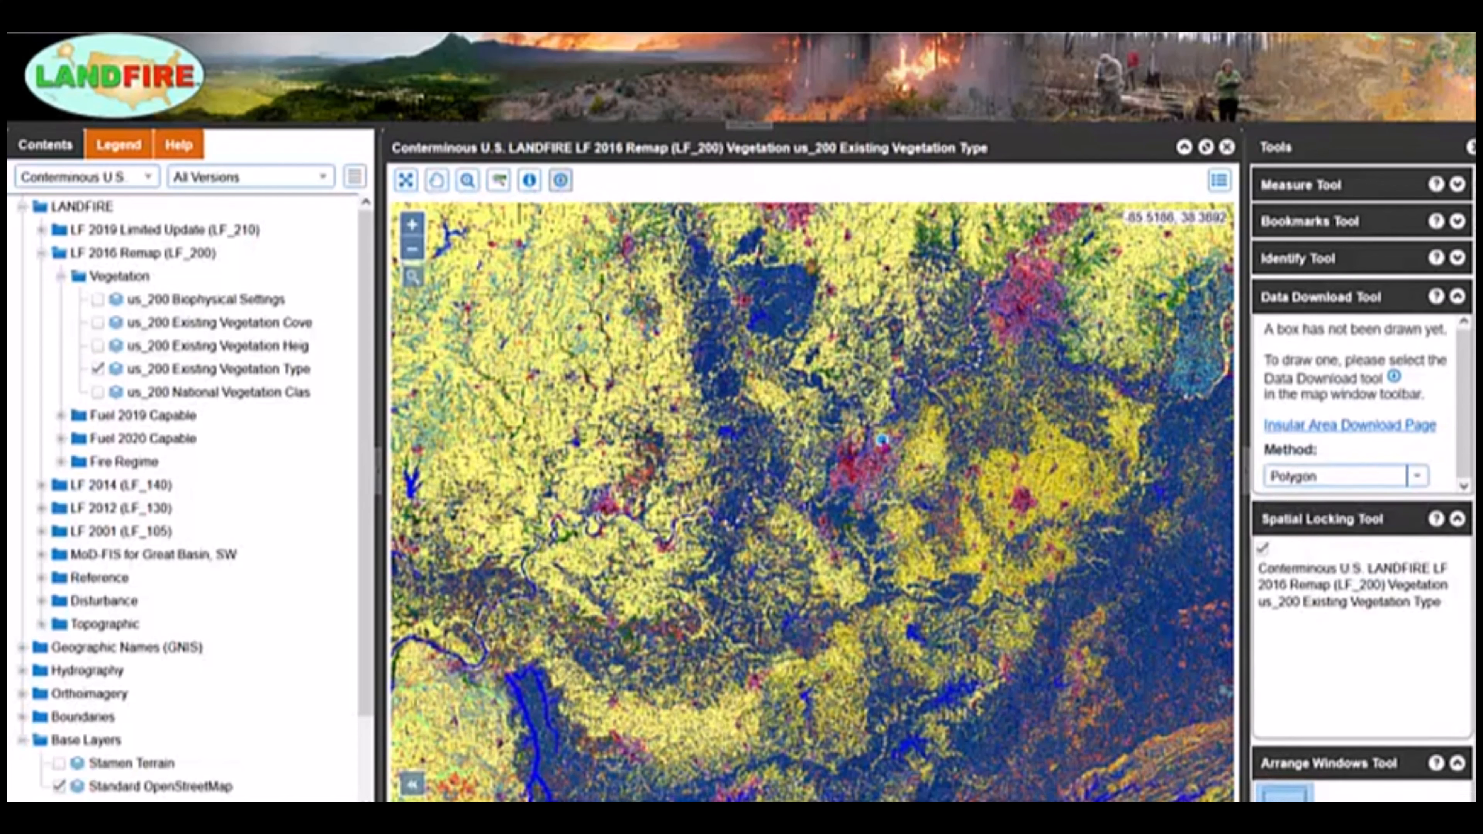
Draw a five-vertex polygon area of interest of about 1579 mi² on the map and clear it.
left_click(882, 439)
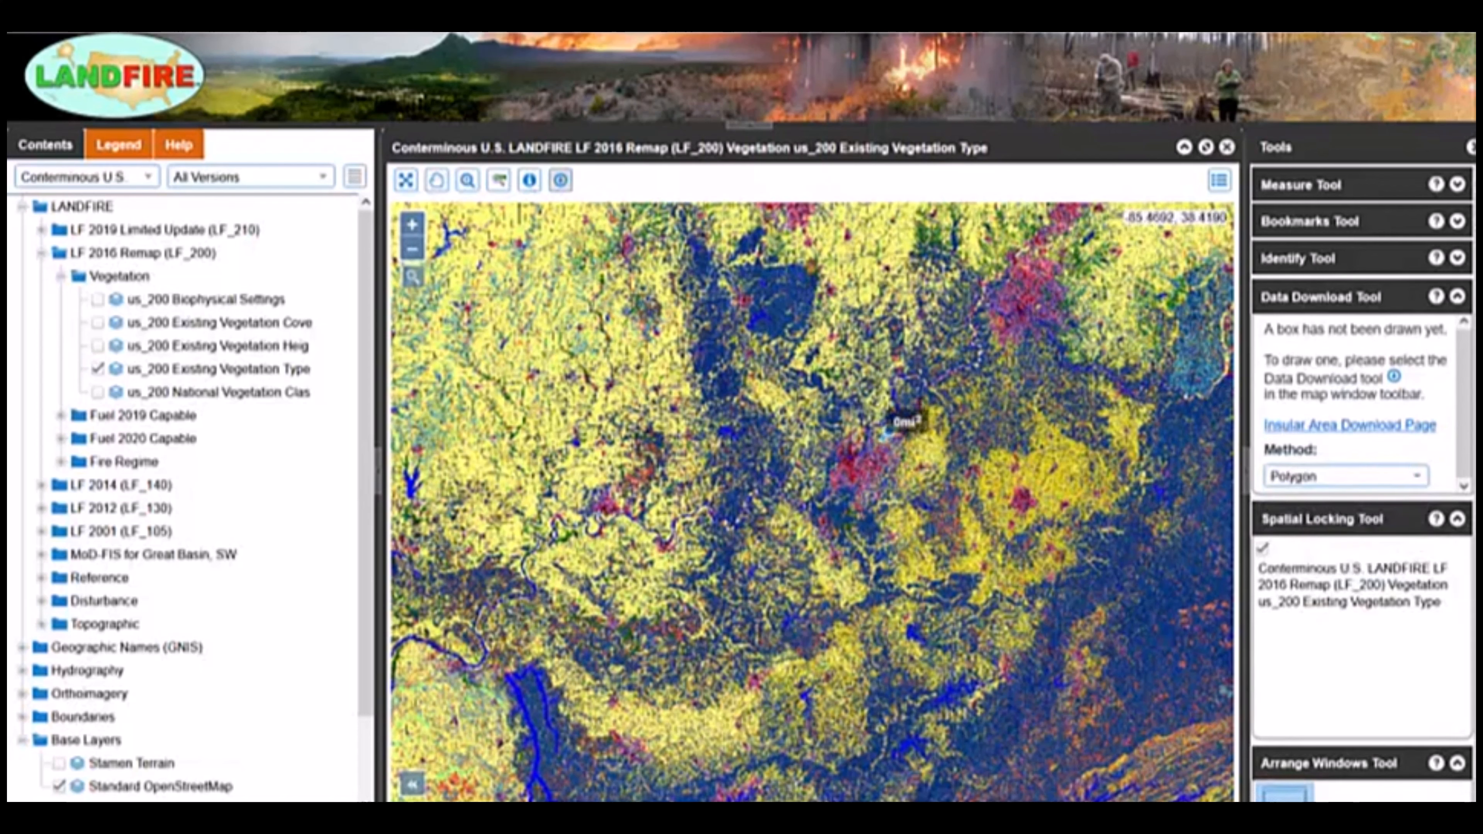
left_click(935, 383)
left_click(1018, 427)
left_click(944, 498)
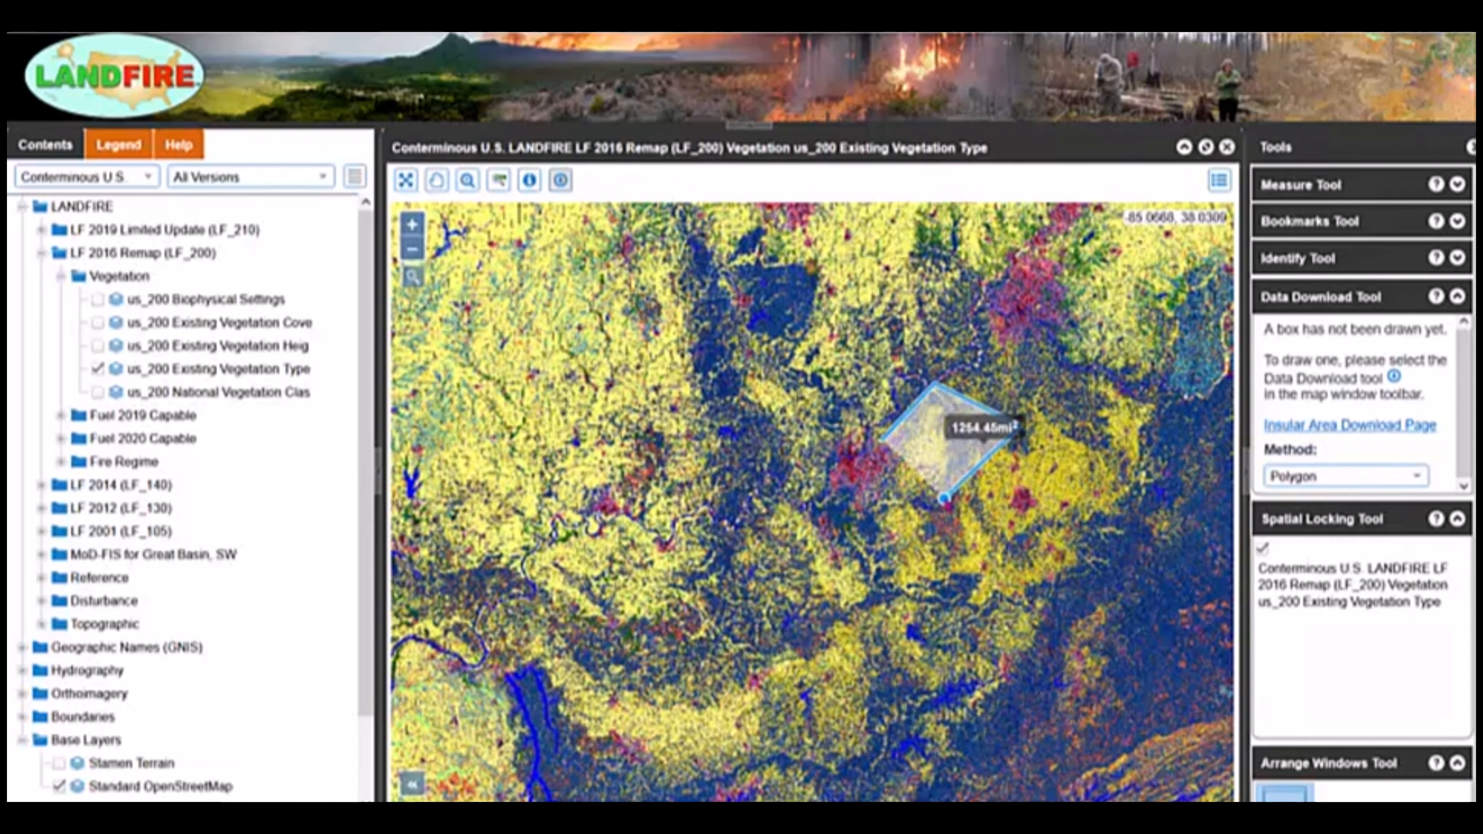
left_click(868, 492)
left_click(884, 444)
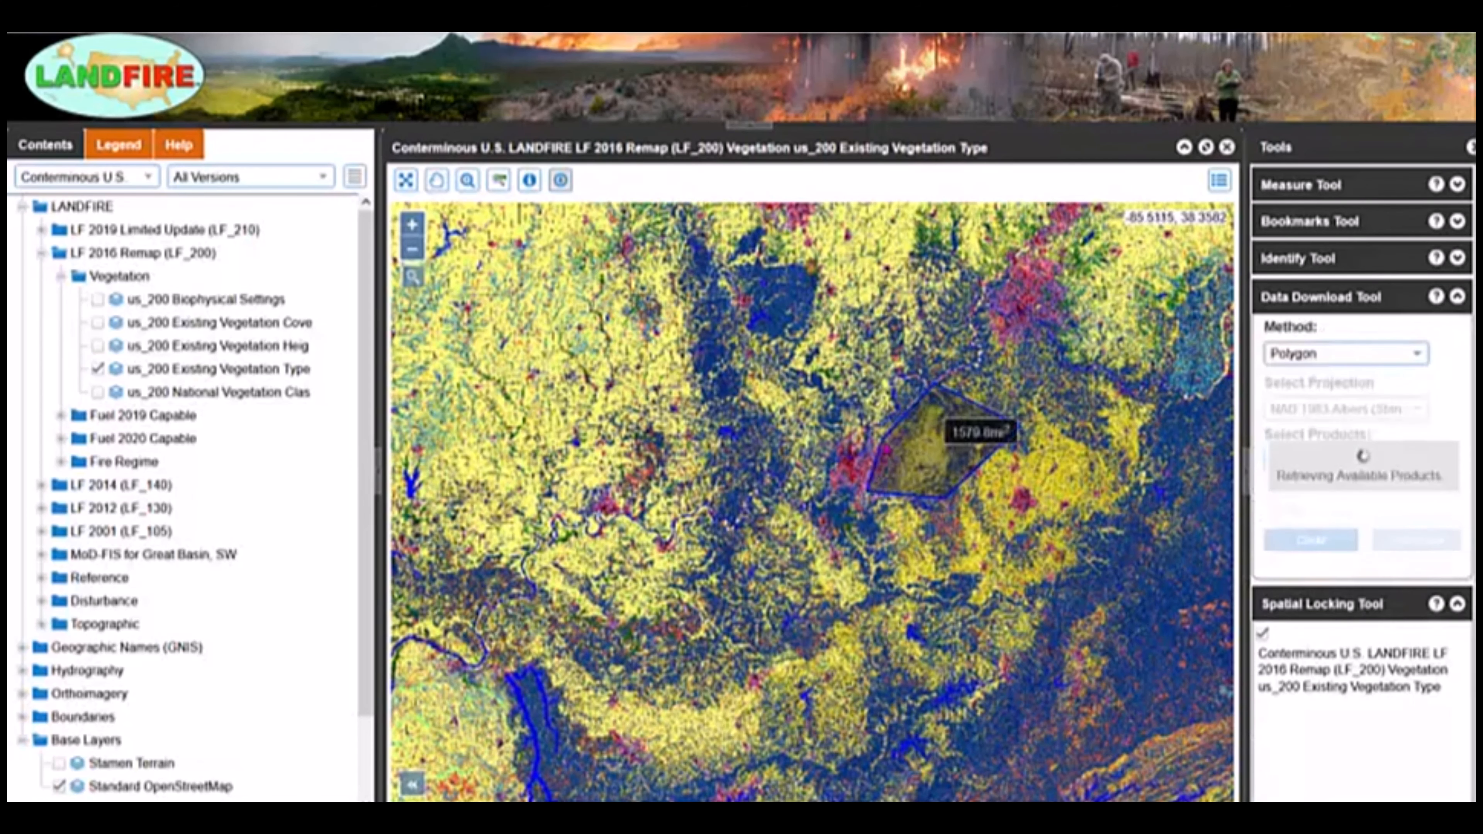
left_click(561, 184)
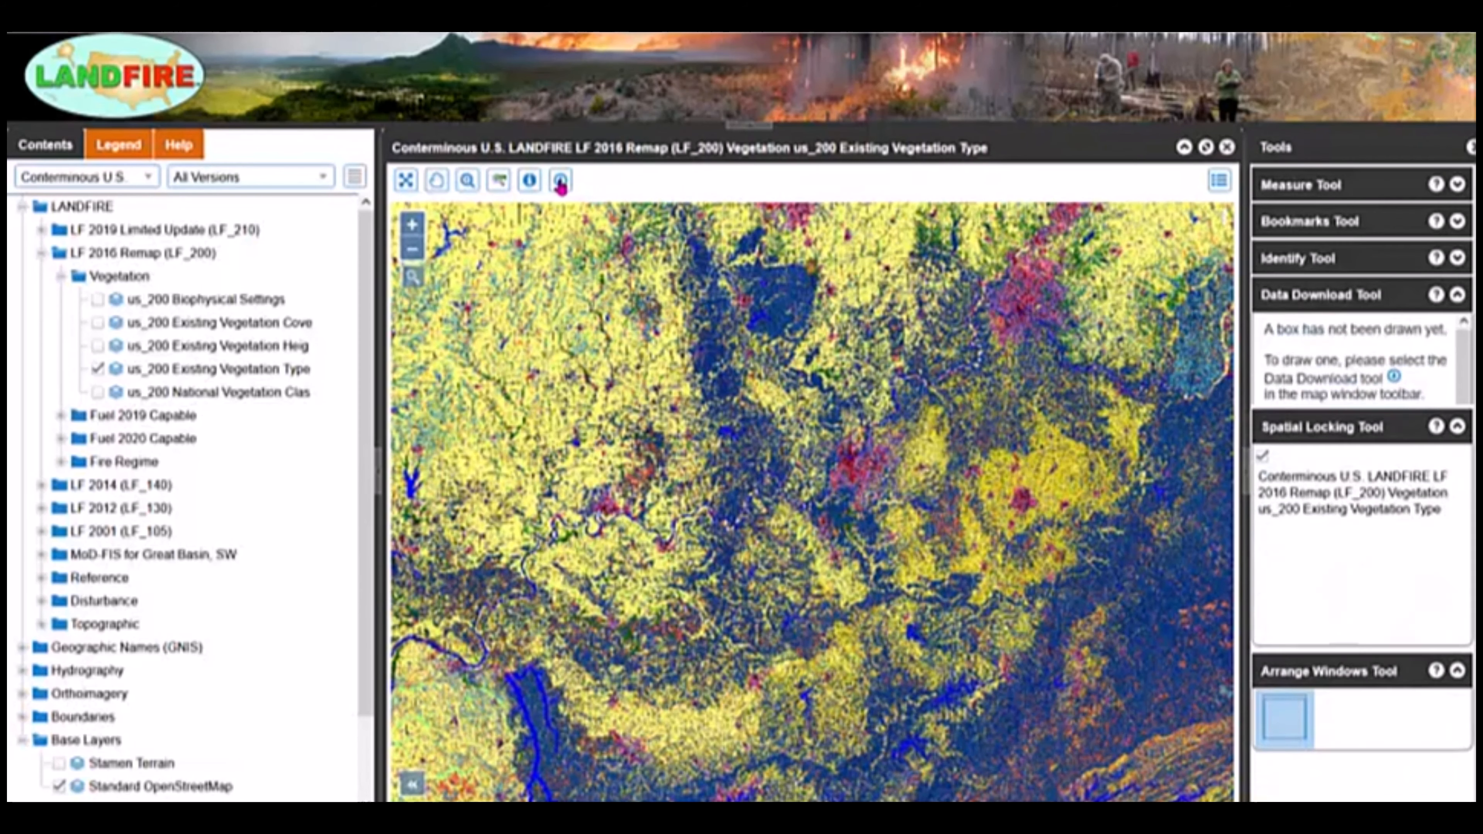
Try the GeoJSON and Template selection methods in the Data Download tool.
left_click(1420, 478)
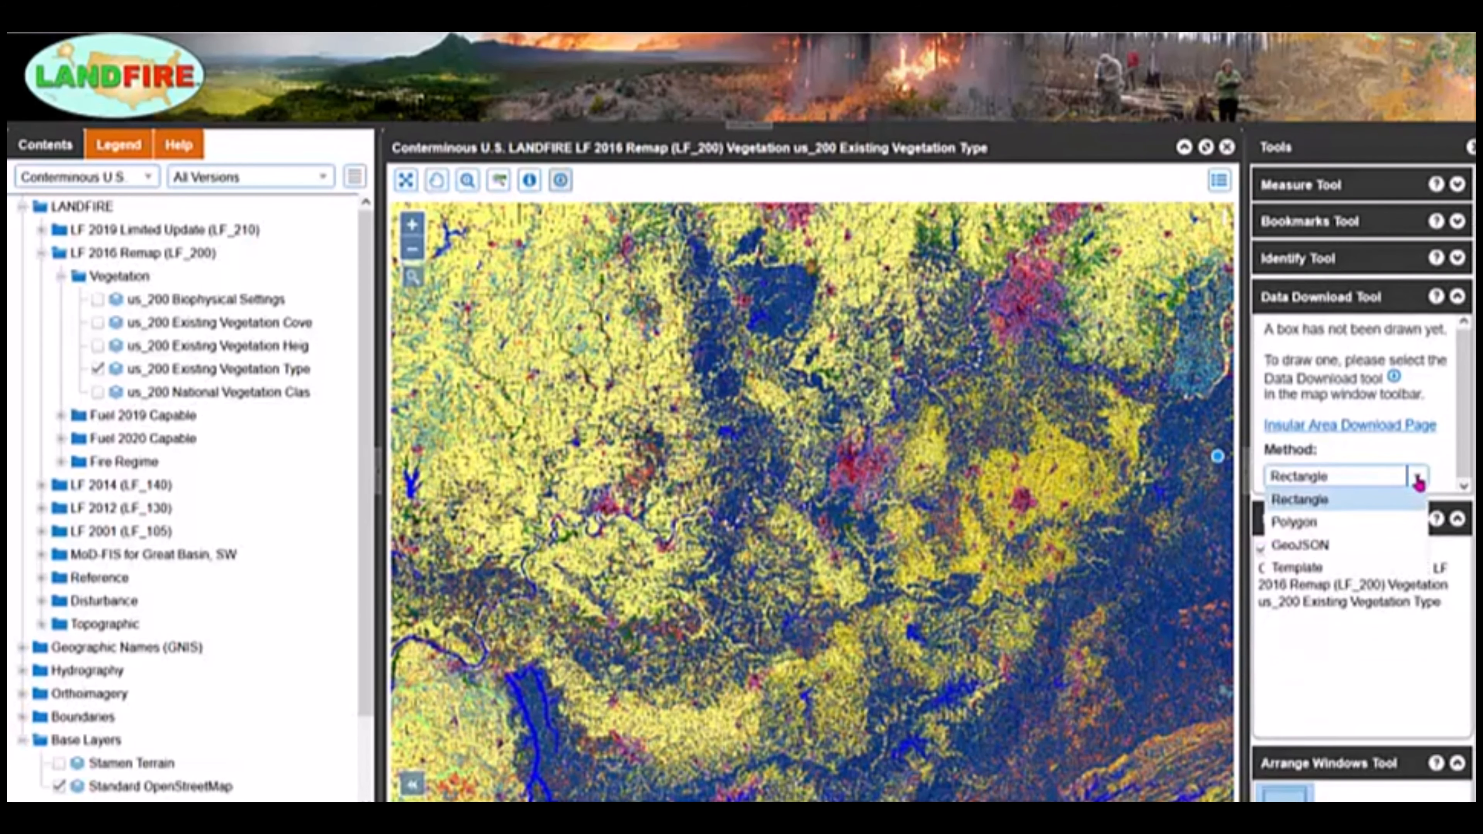
left_click(1350, 546)
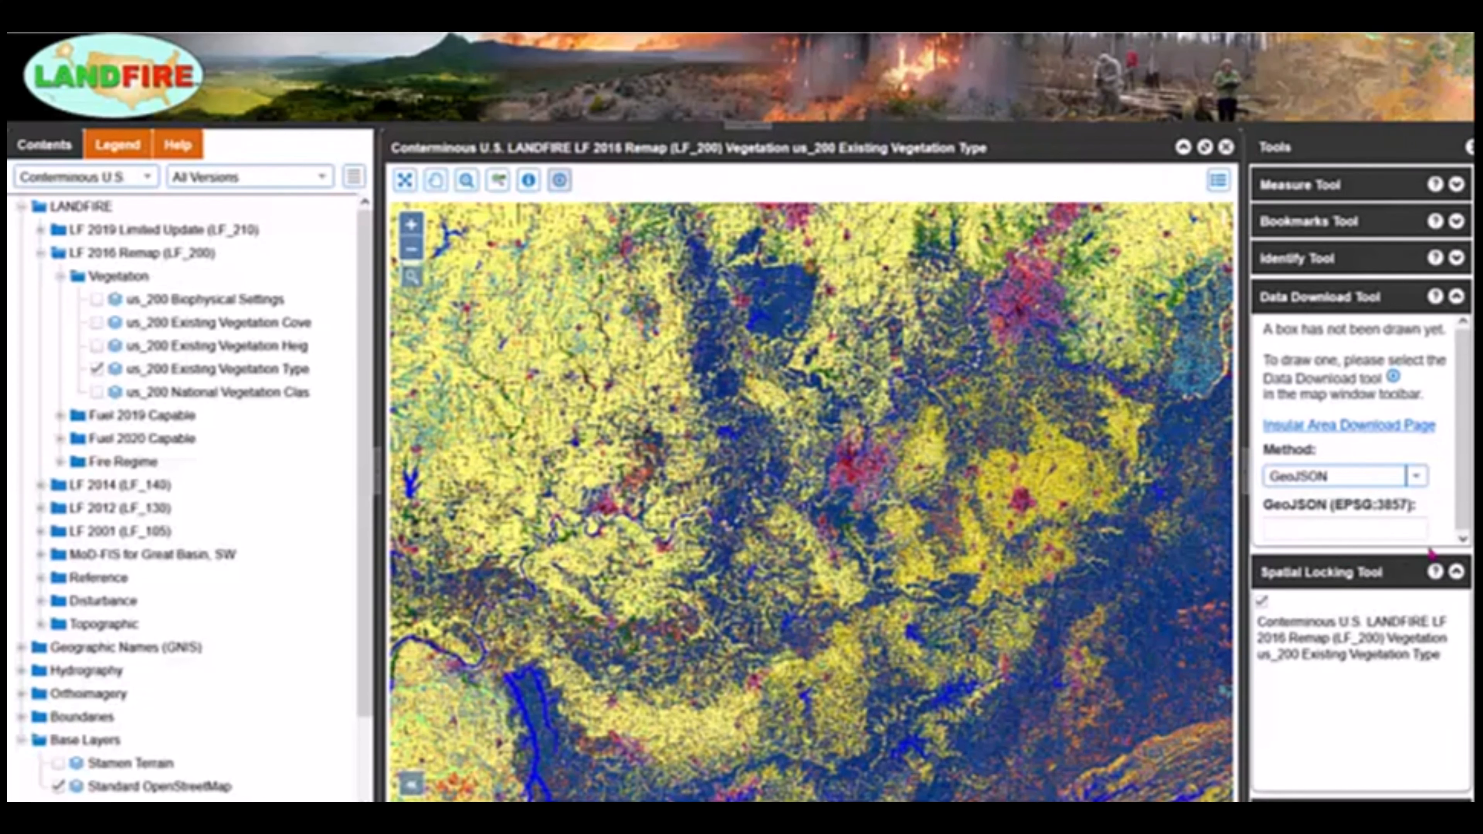
left_click(1418, 478)
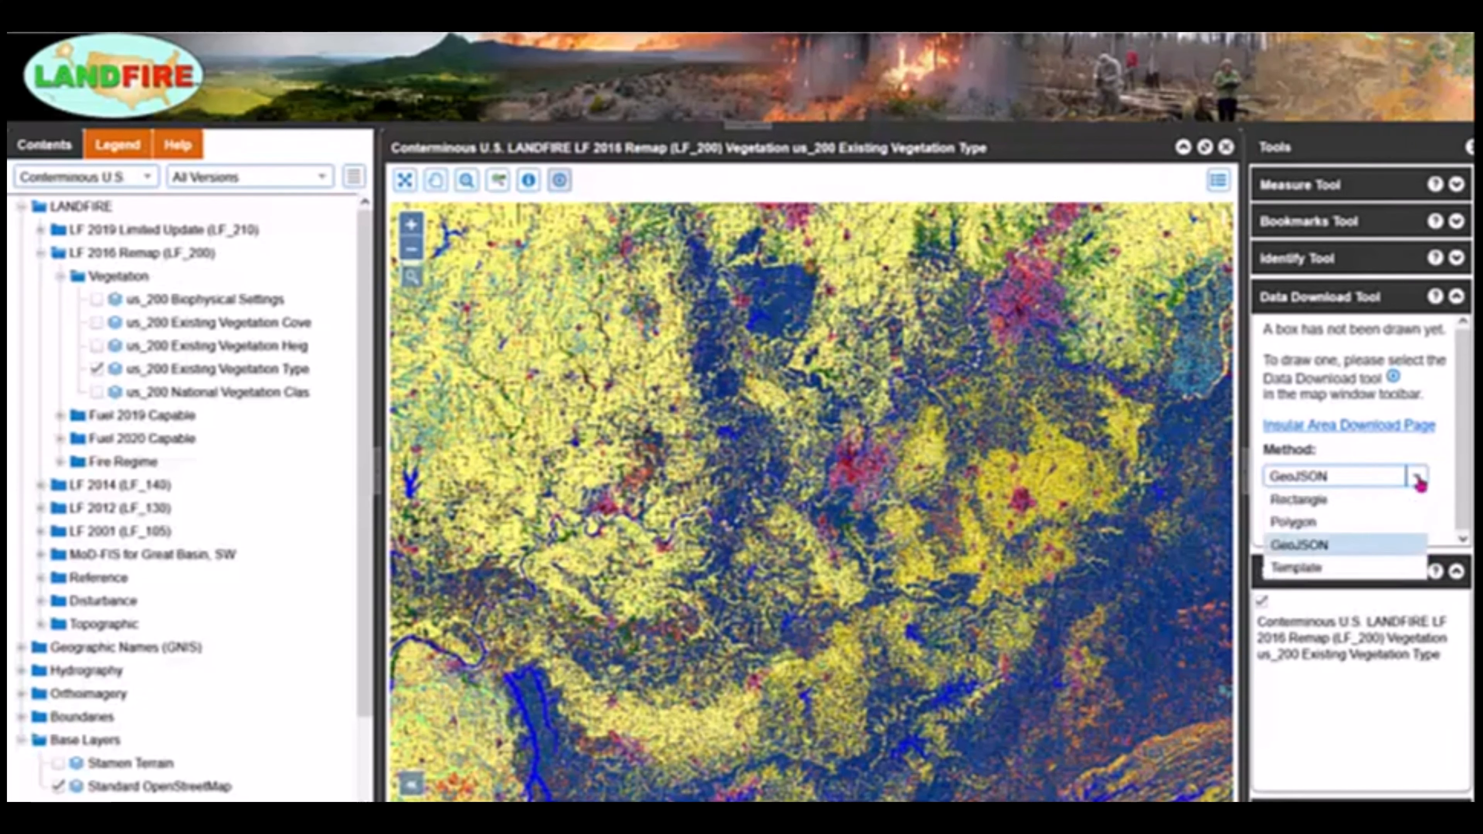
left_click(1315, 568)
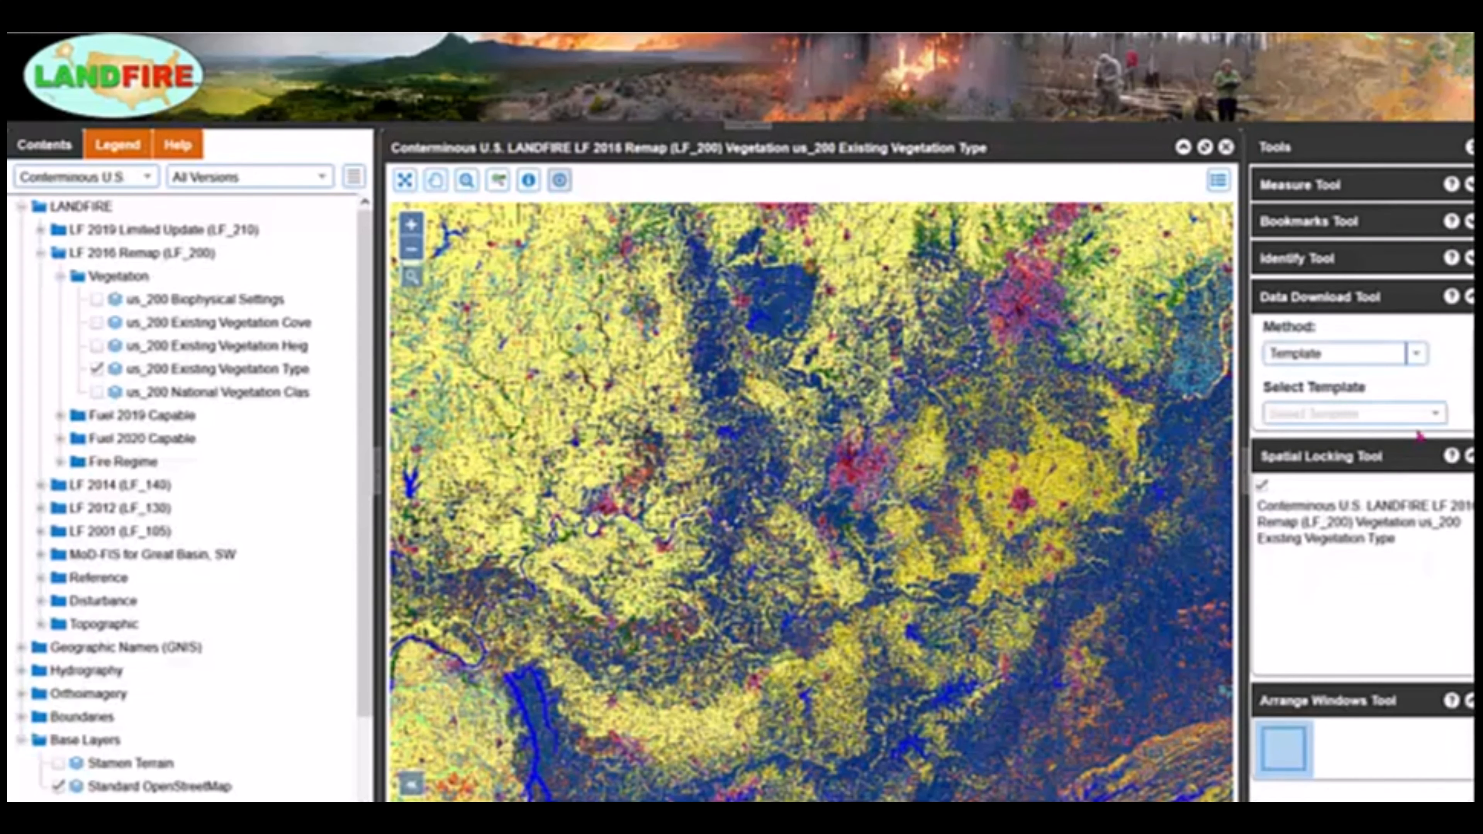
Browse the available selection templates and set the selection method back to Rectangle.
left_click(1437, 414)
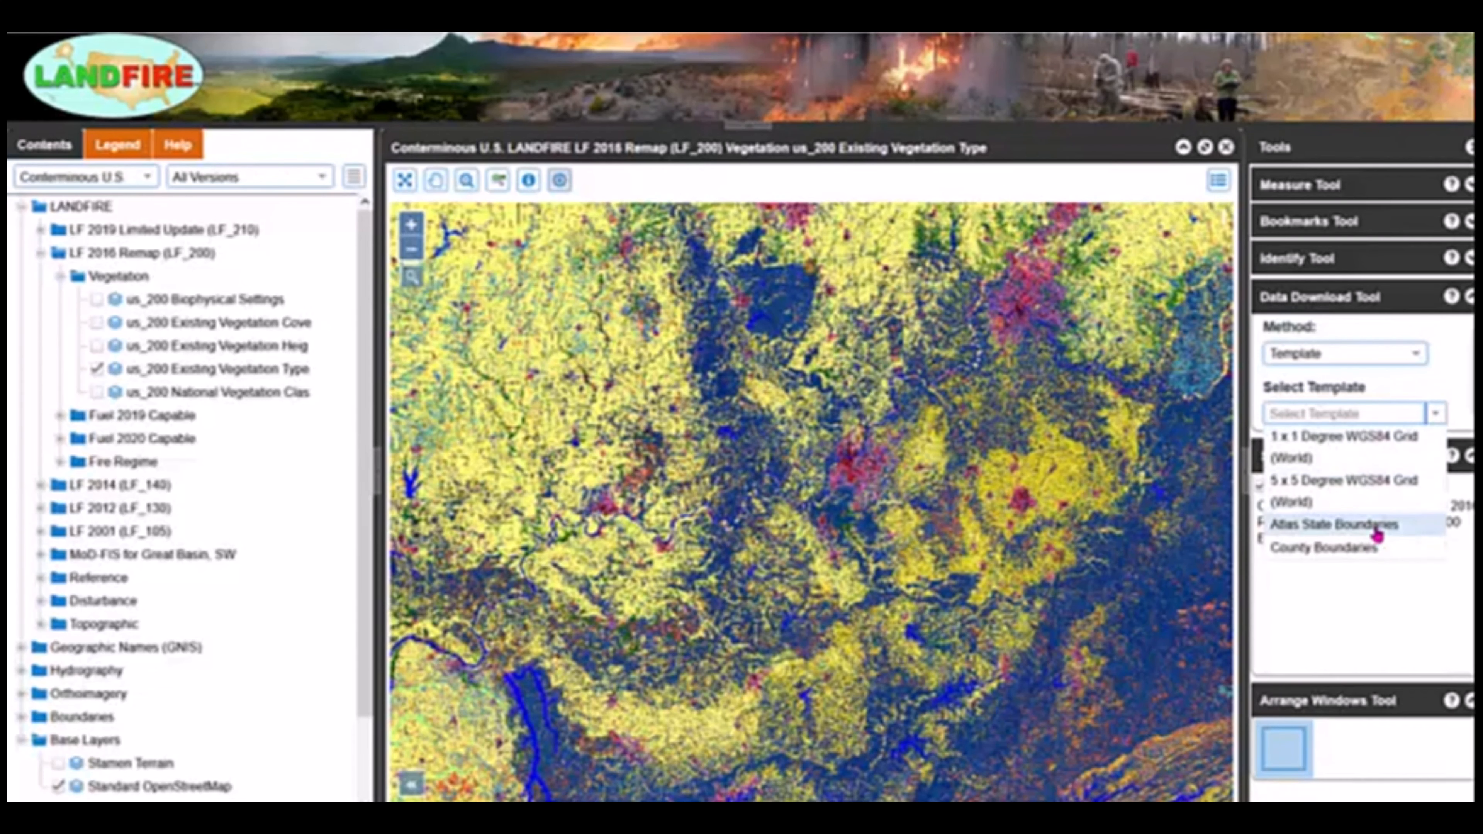
left_click(1462, 408)
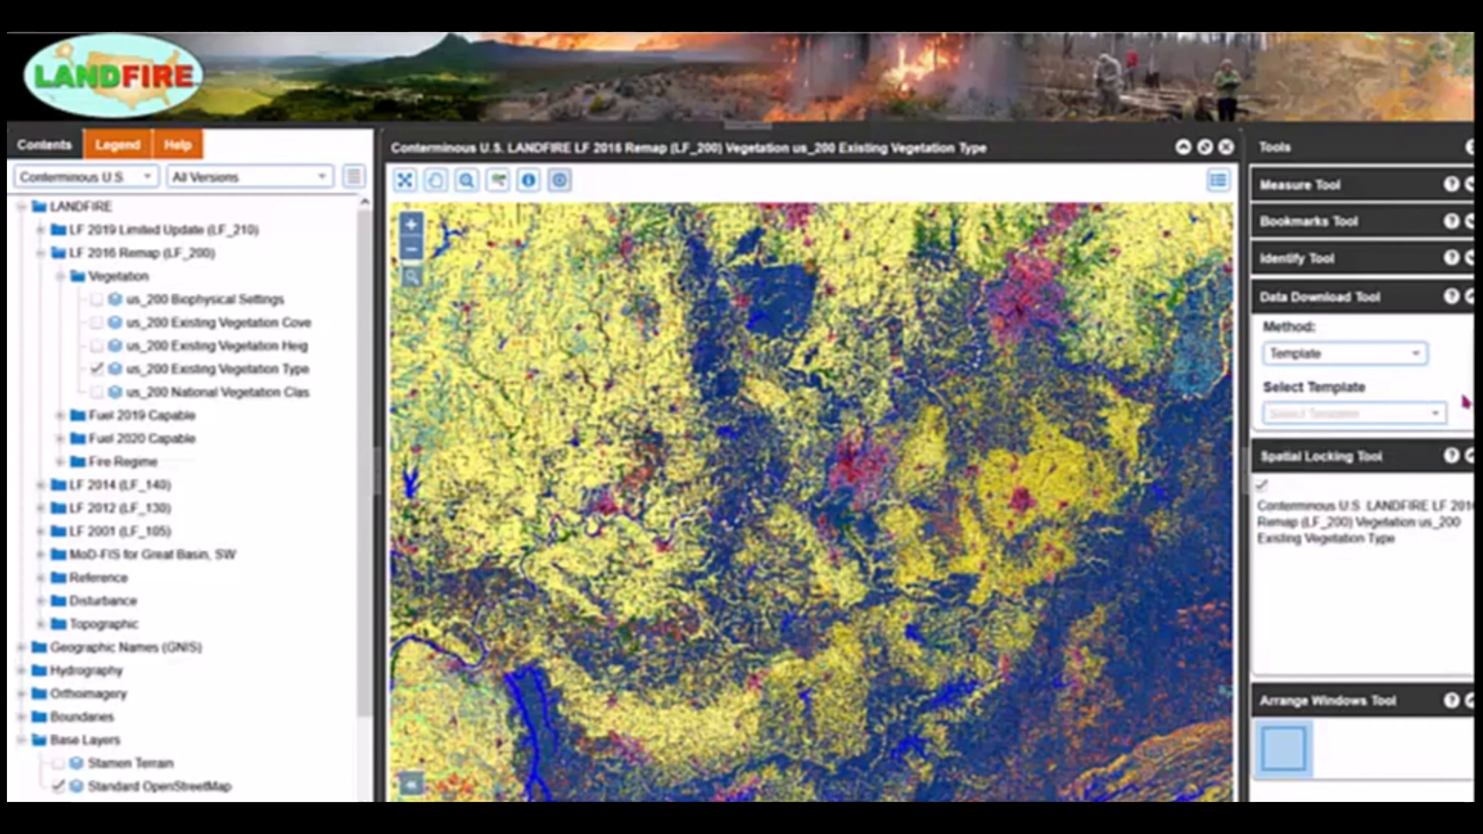
left_click(1414, 353)
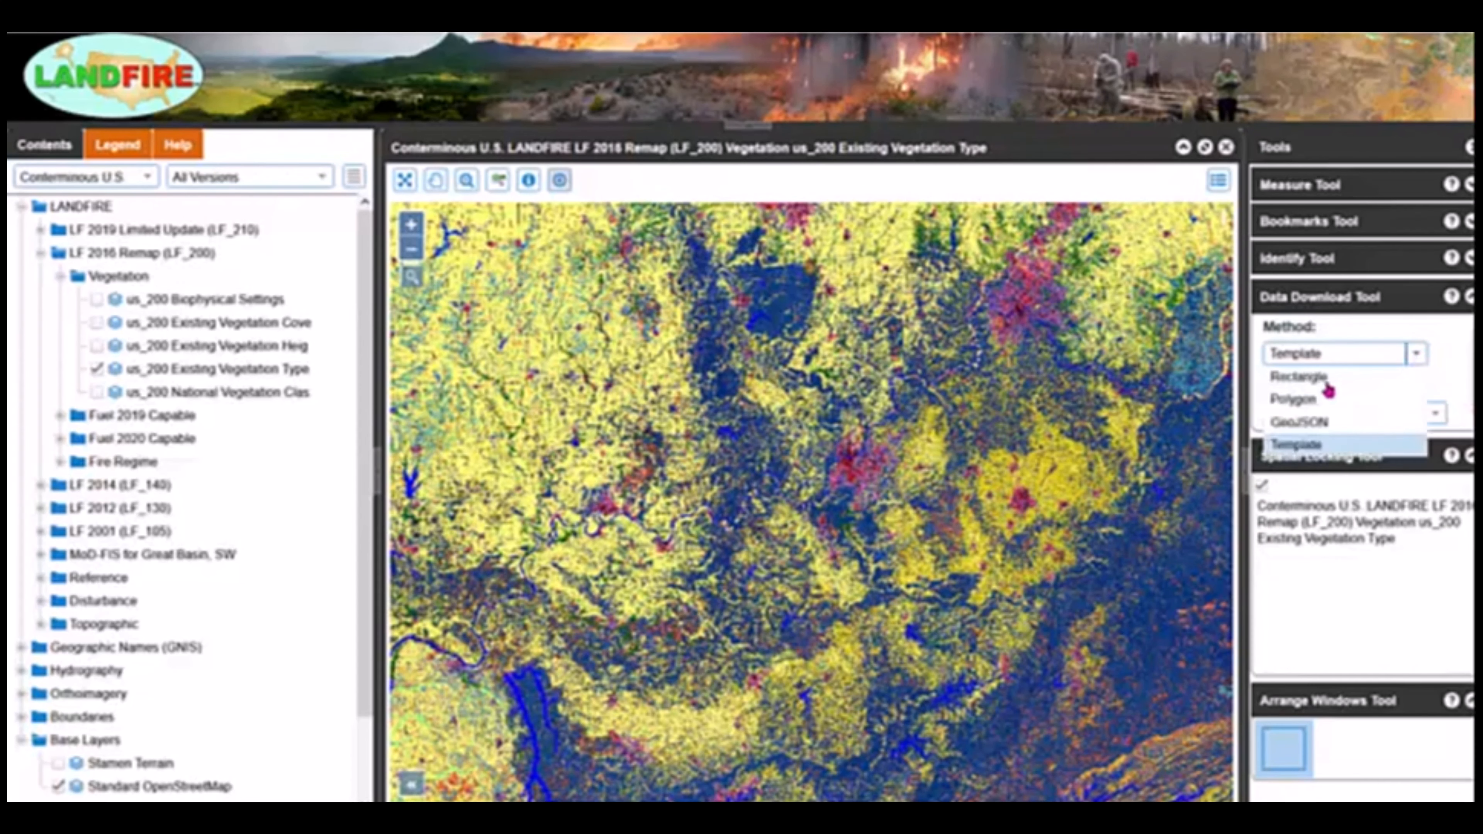
left_click(1310, 377)
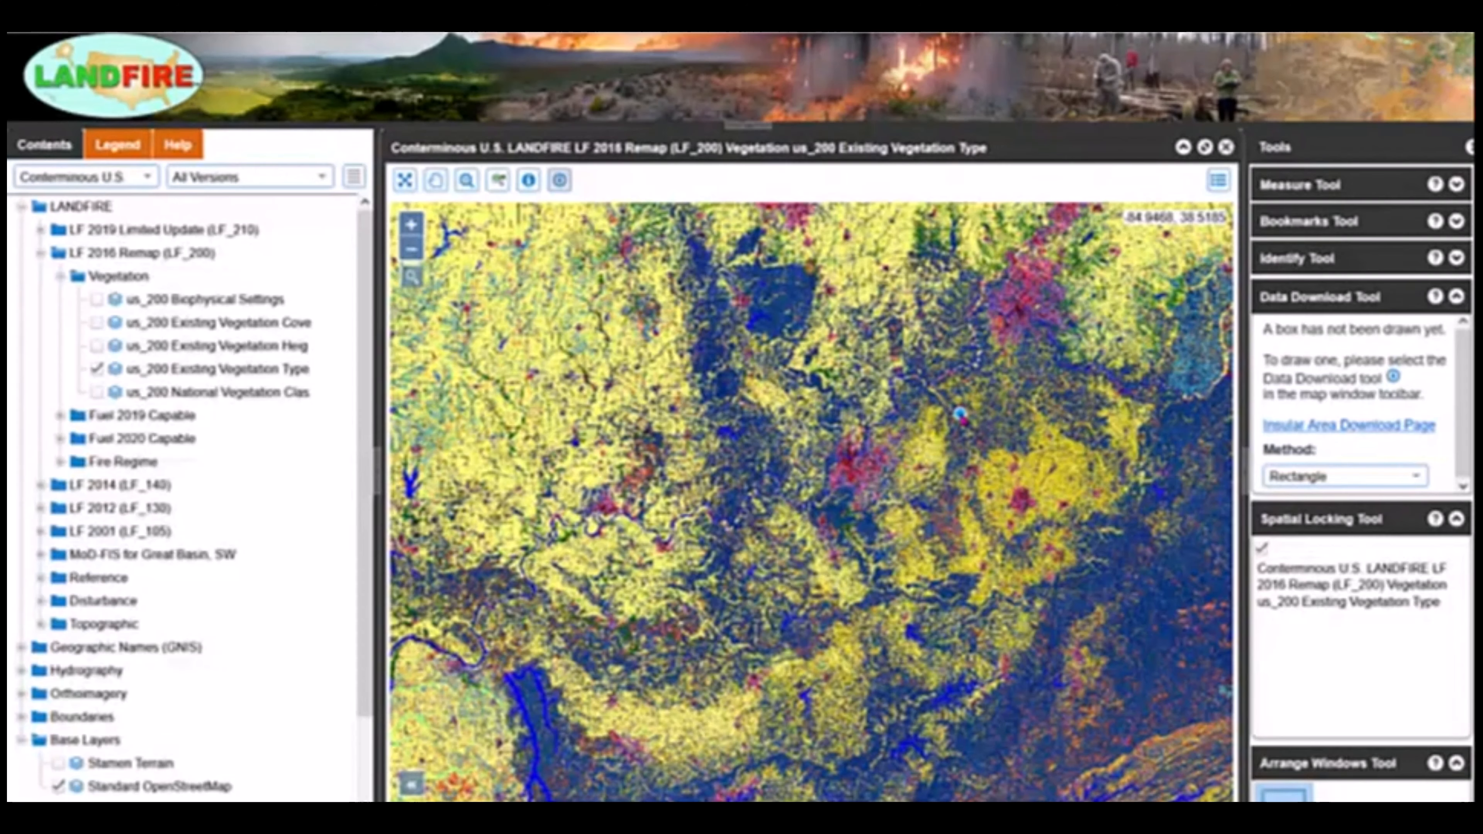
Draw a rectangle area of interest of about 856 mi², keeping the NAD 1983 Albers projection and All Versions product filter.
left_click_drag(959, 413, 1037, 484)
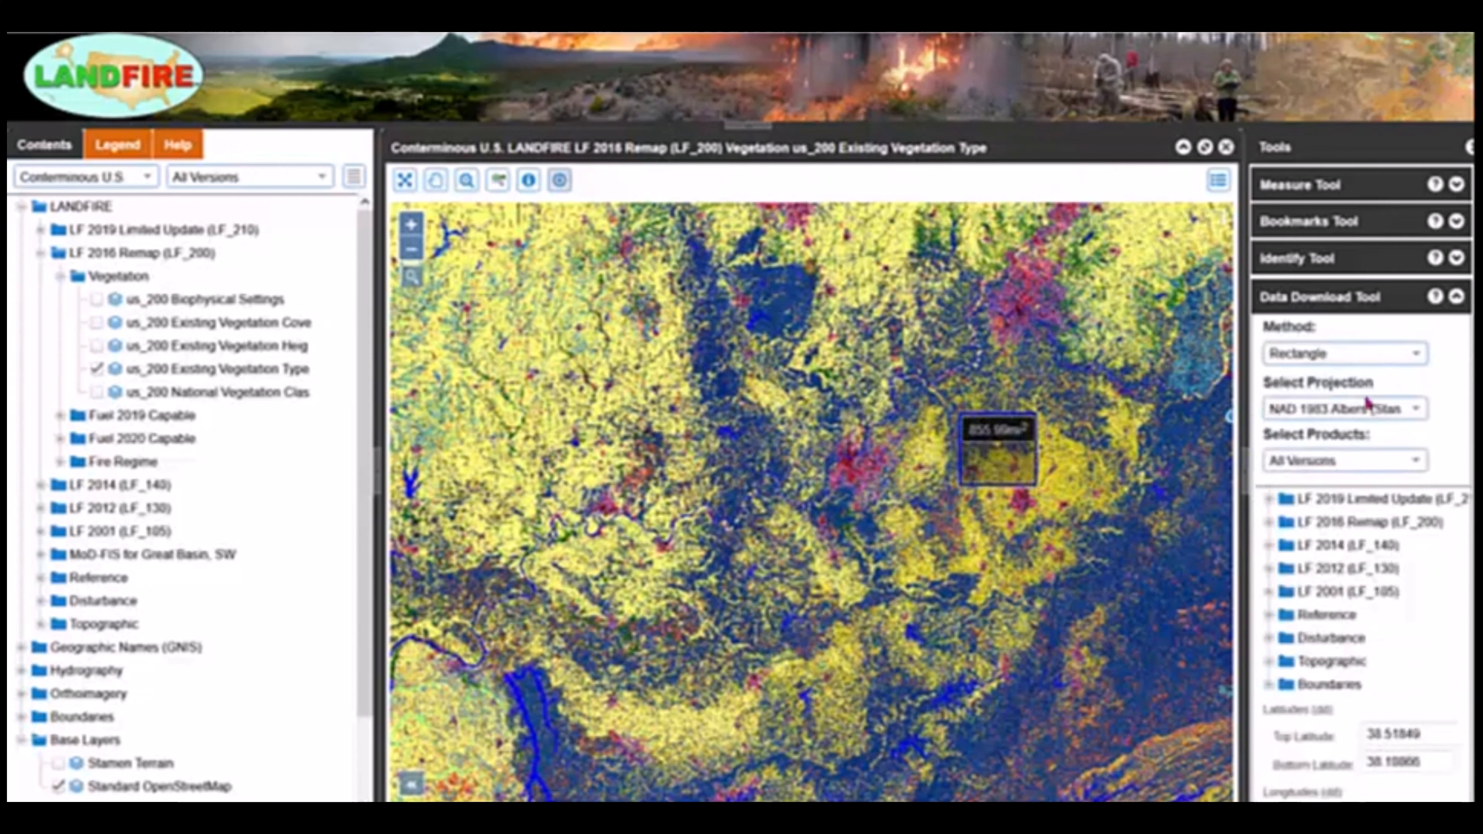
left_click(1416, 411)
left_click(1419, 412)
left_click(1416, 460)
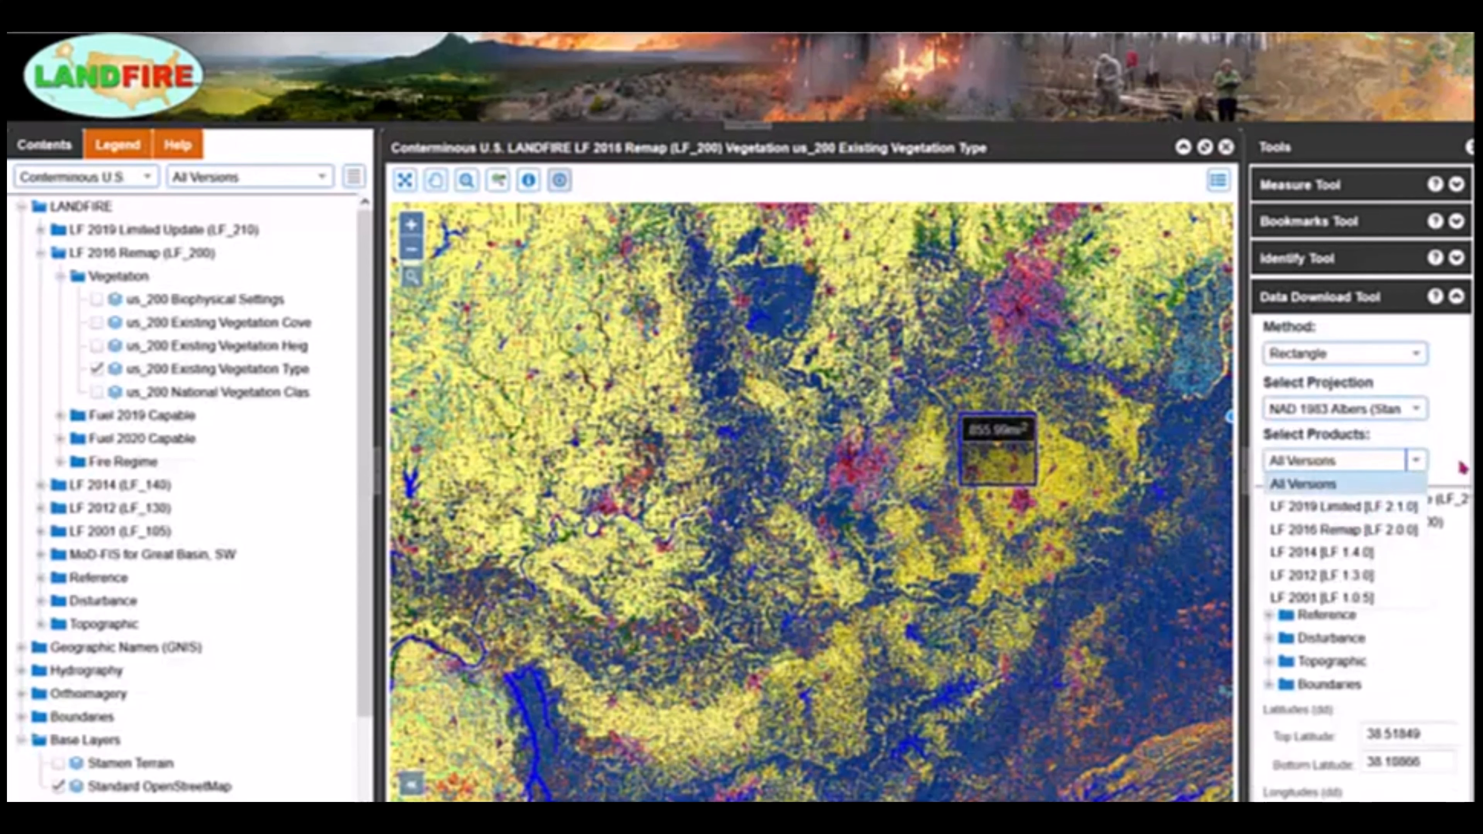
left_click(1447, 468)
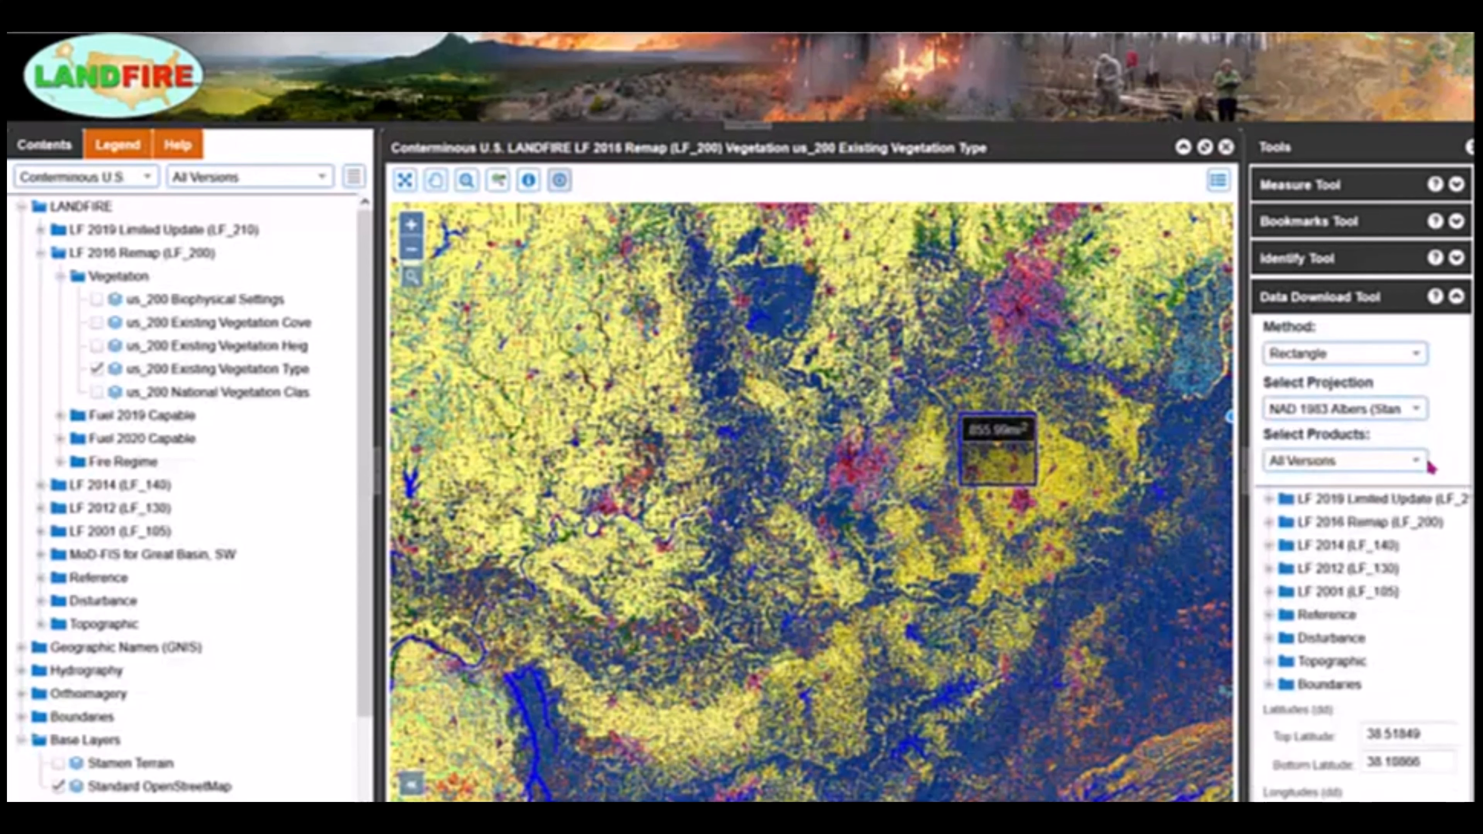
Select both us_210 Existing Vegetation layers under LF 2019 Limited Update > Vegetation for download.
left_click(1268, 499)
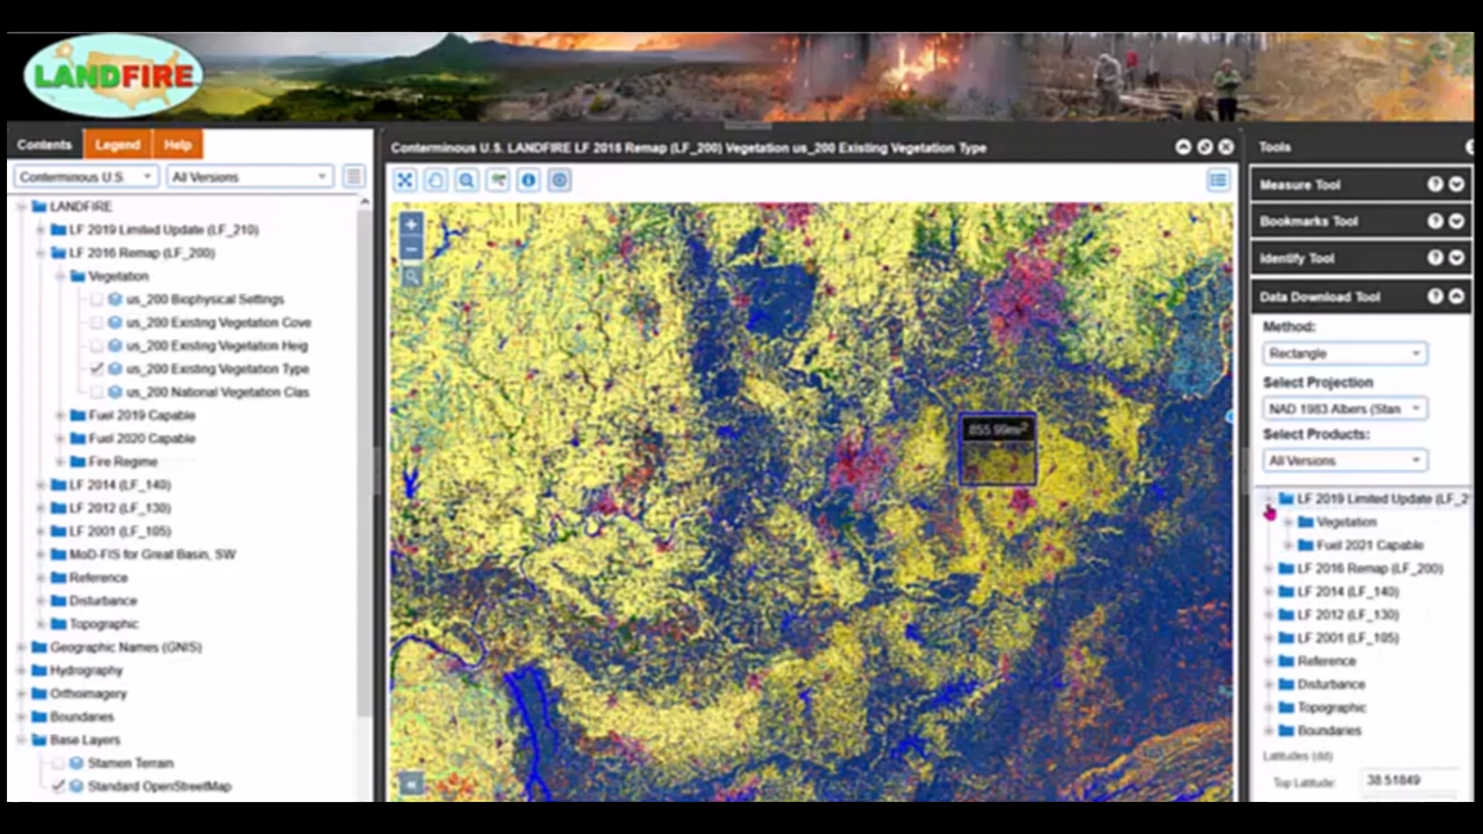
left_click(1288, 523)
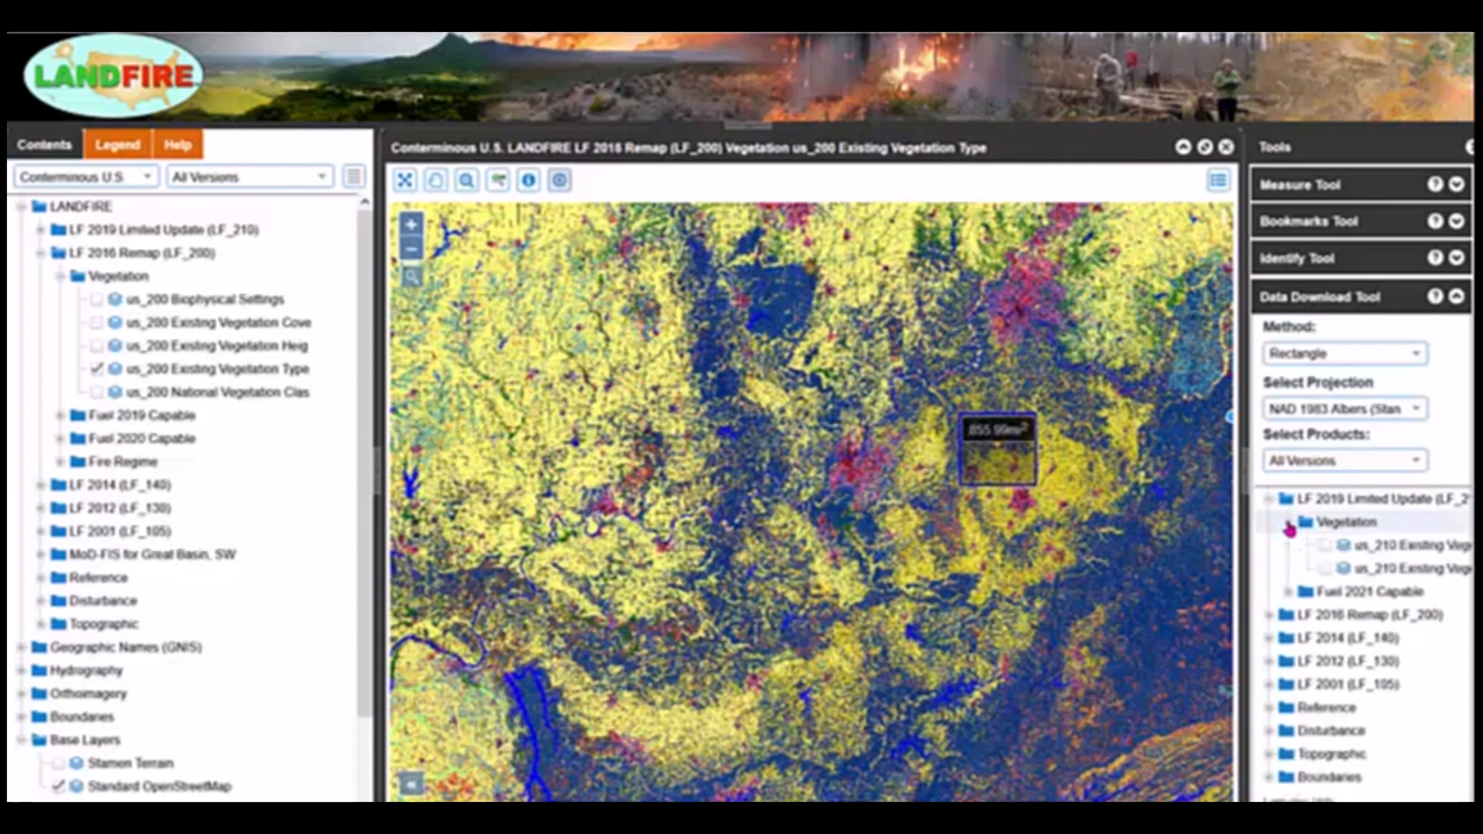
left_click(1324, 545)
left_click(1325, 568)
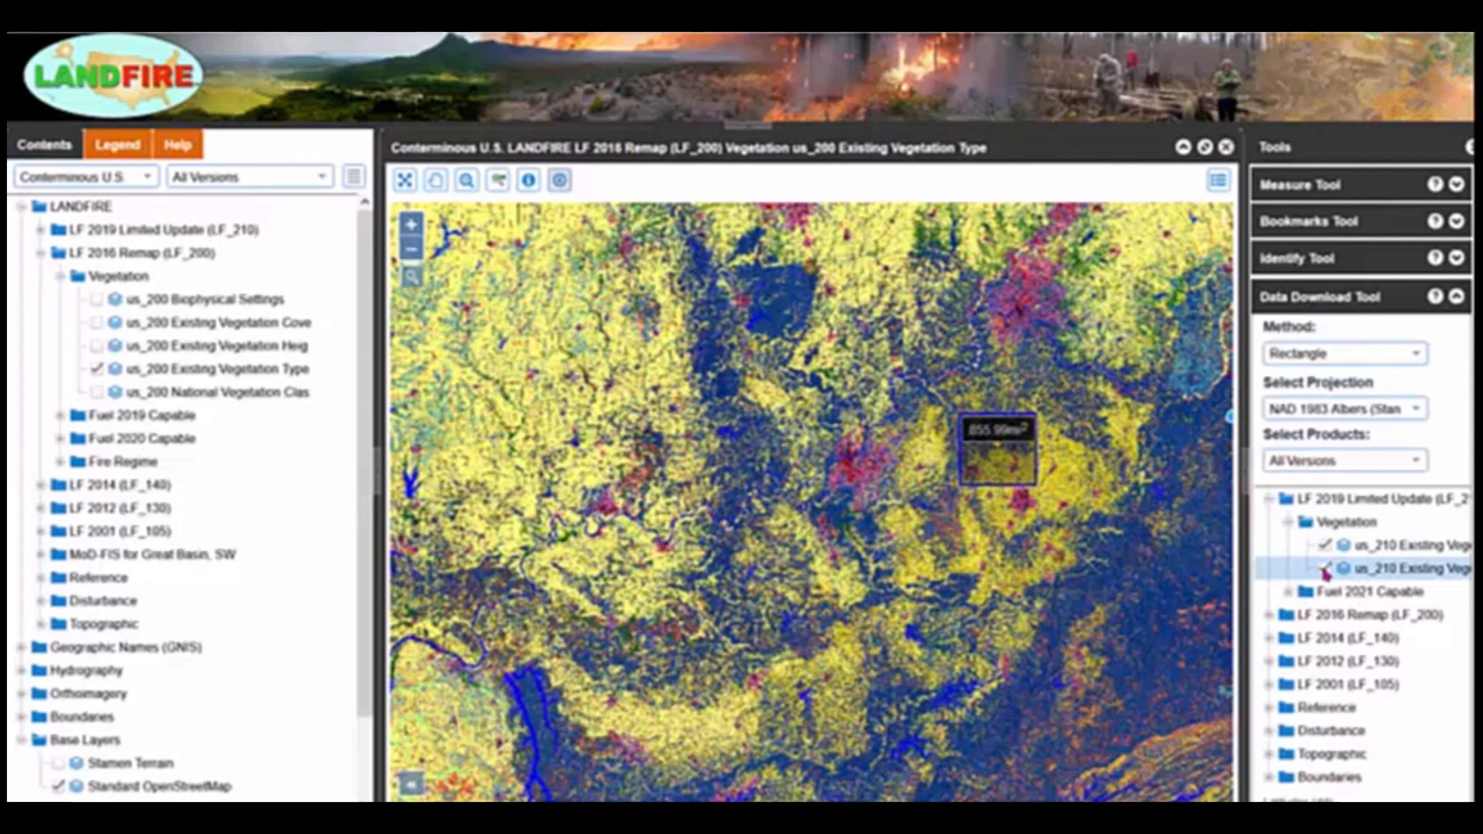
Submit the download request for the selected area and layers and acknowledge the confirmation.
scroll(1361, 613, "down", 6)
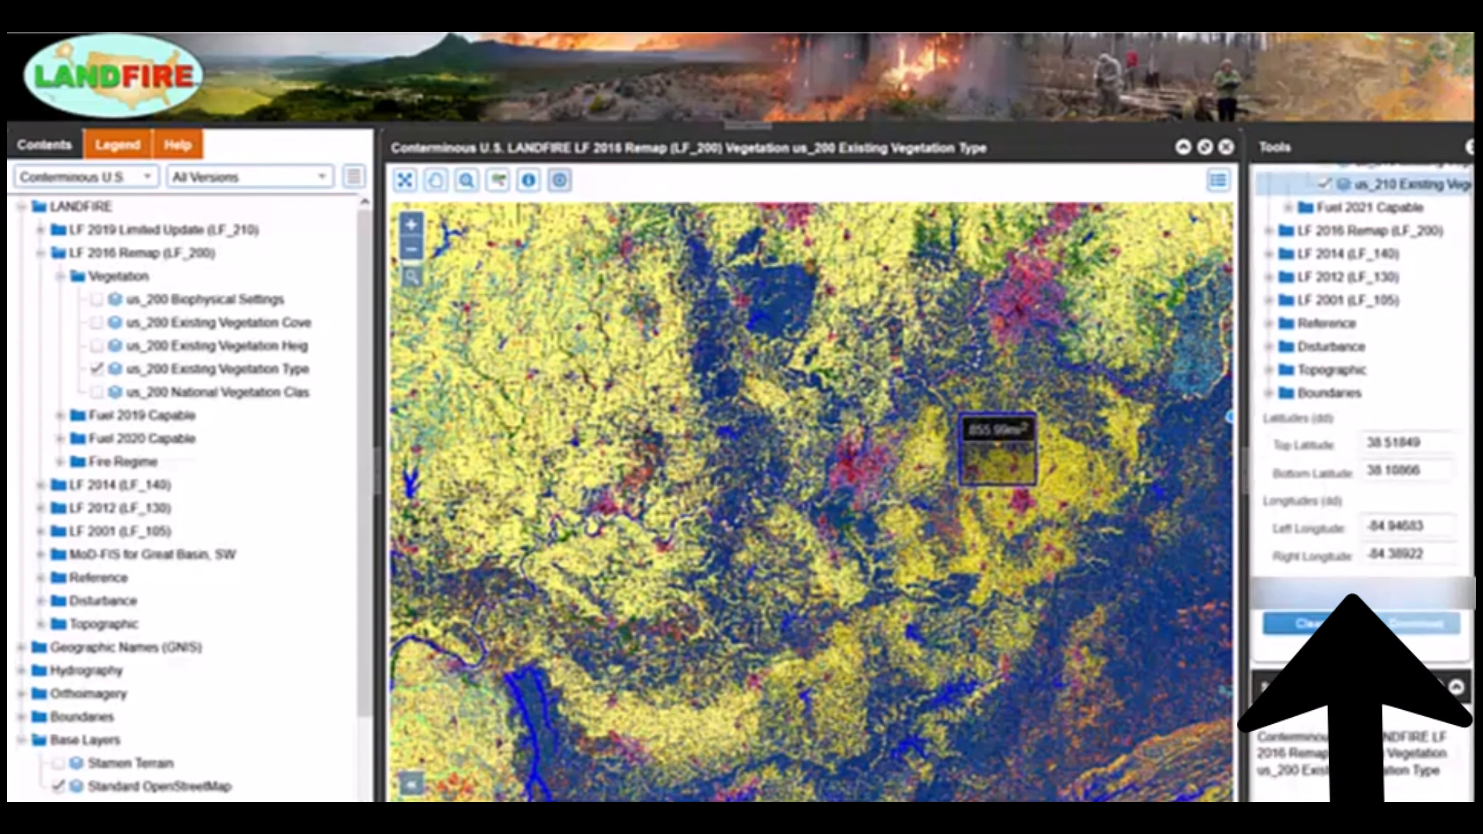
left_click(1419, 629)
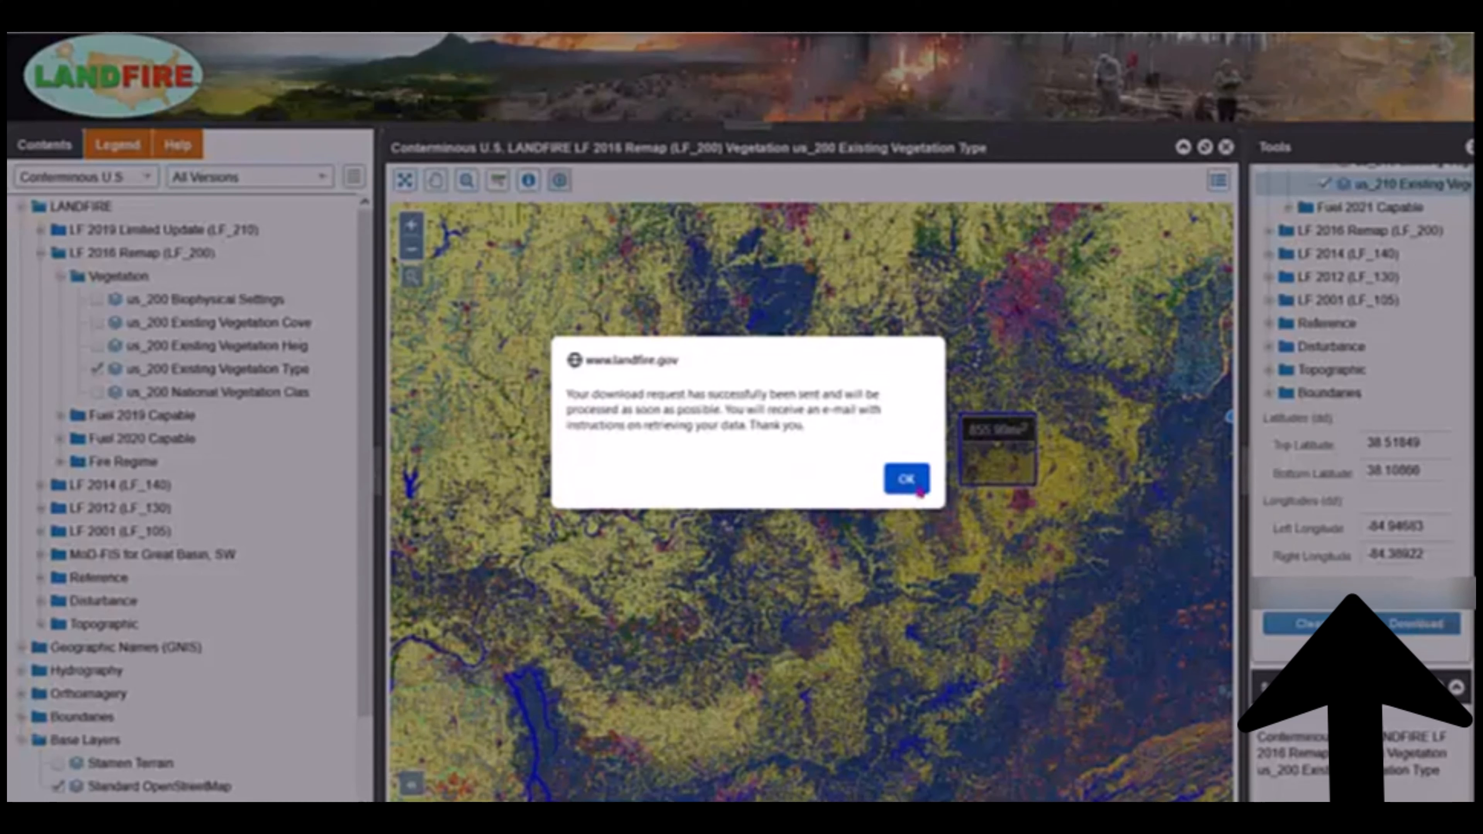
left_click(907, 479)
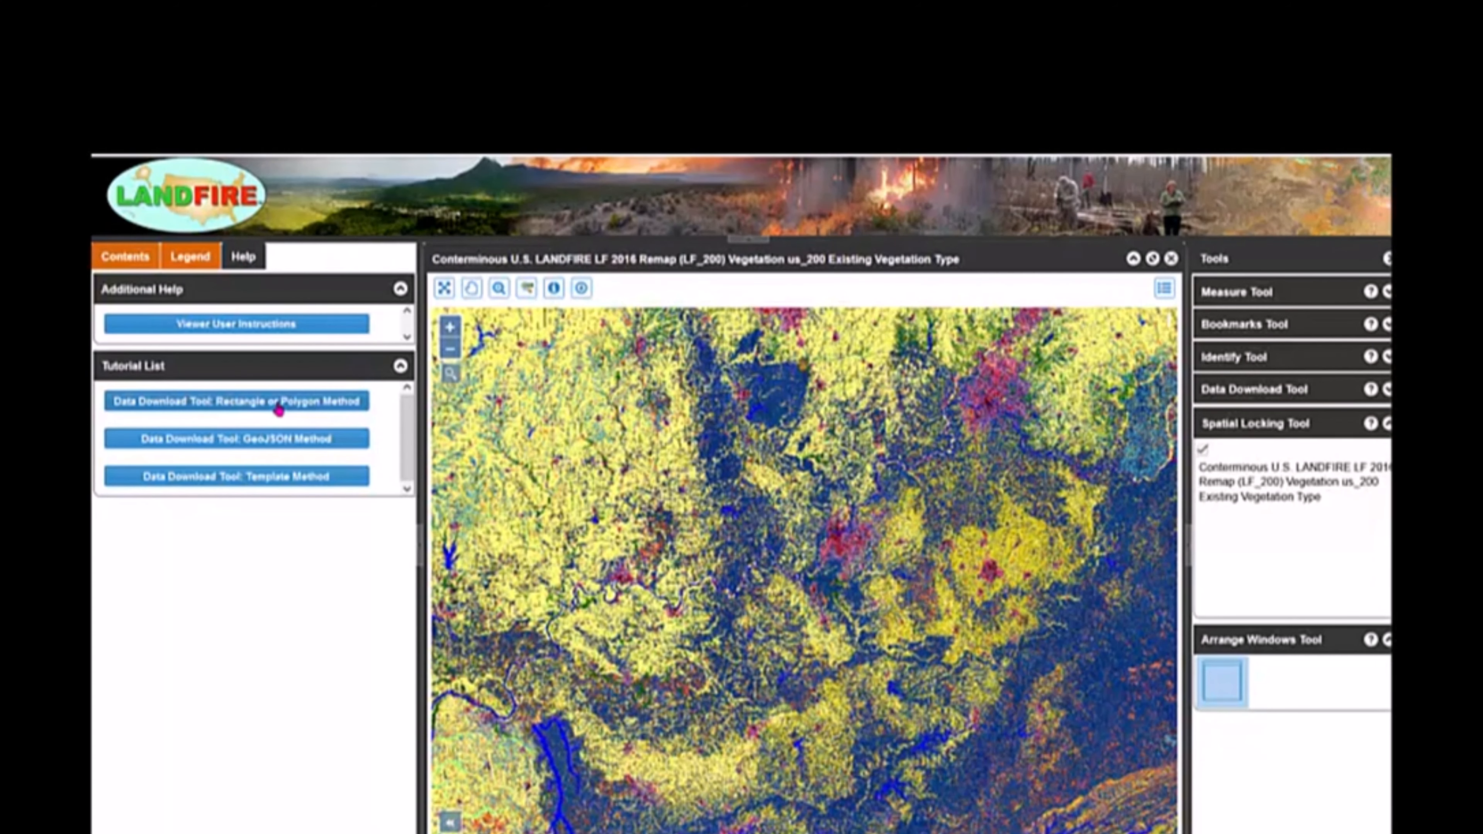
Start the Data Download Tool: Rectangle or Polygon Method tutorial and step through its first three pages.
left_click(289, 410)
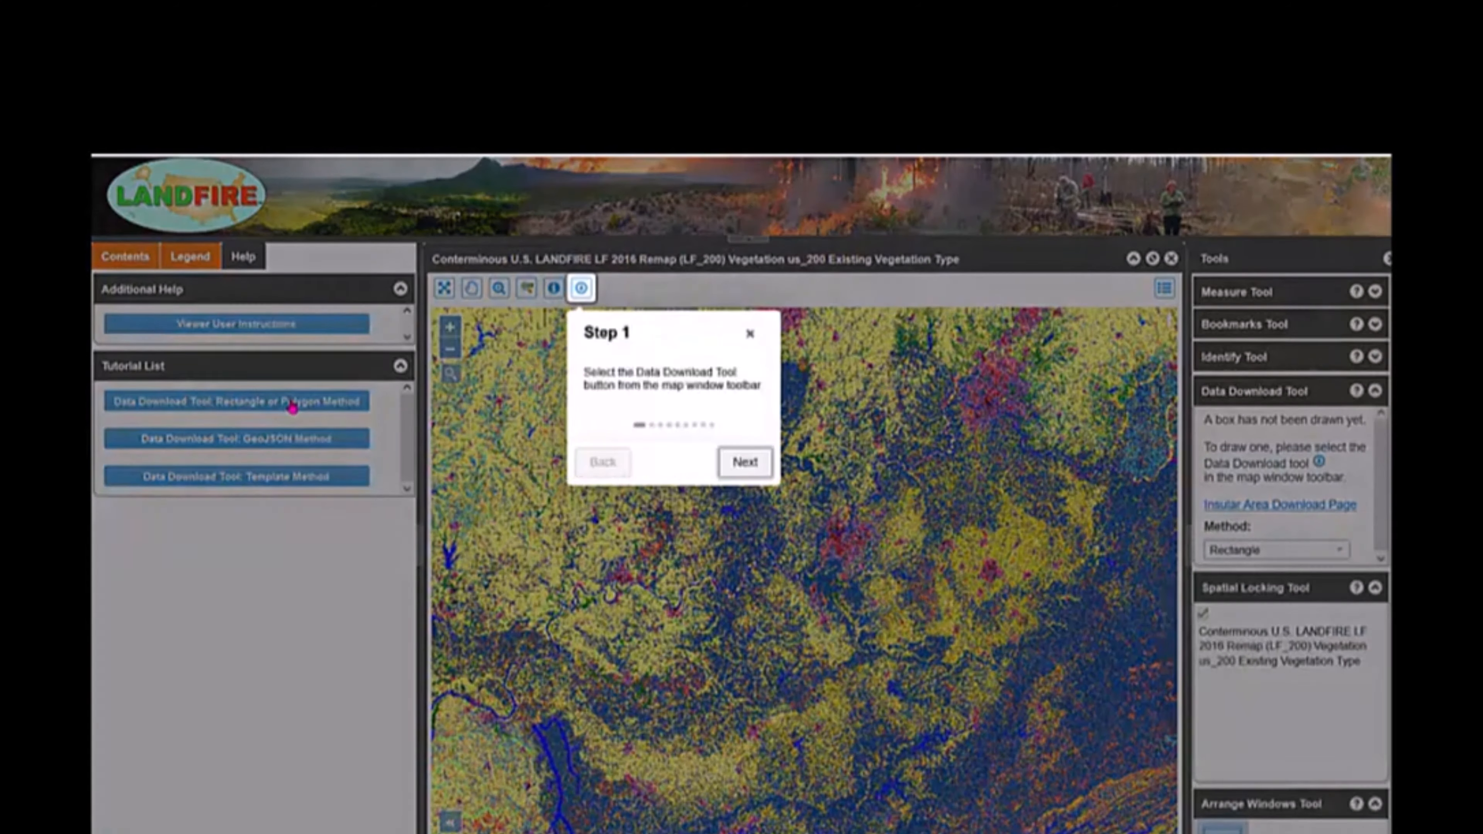
left_click(745, 463)
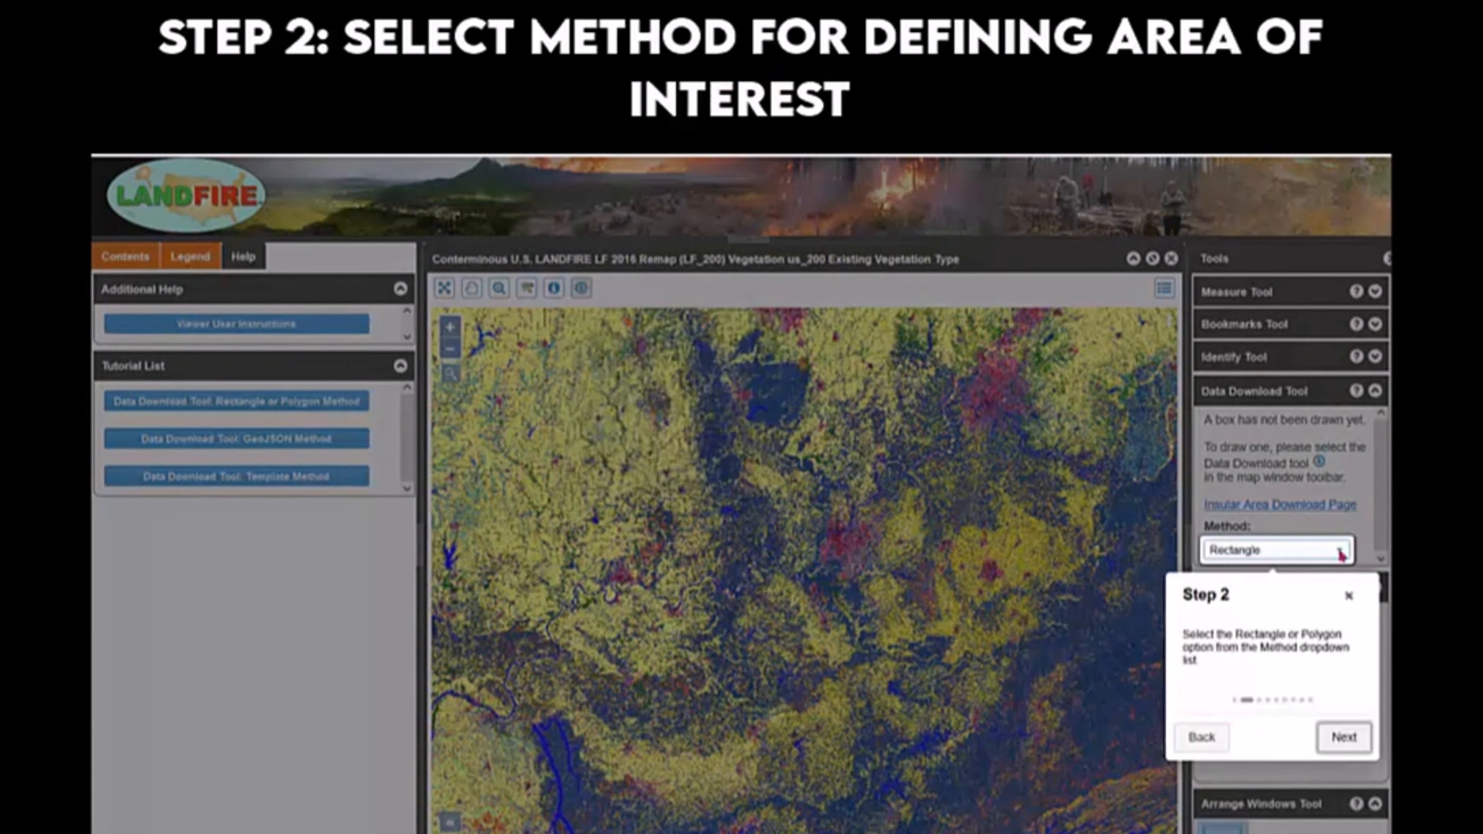
left_click(1343, 738)
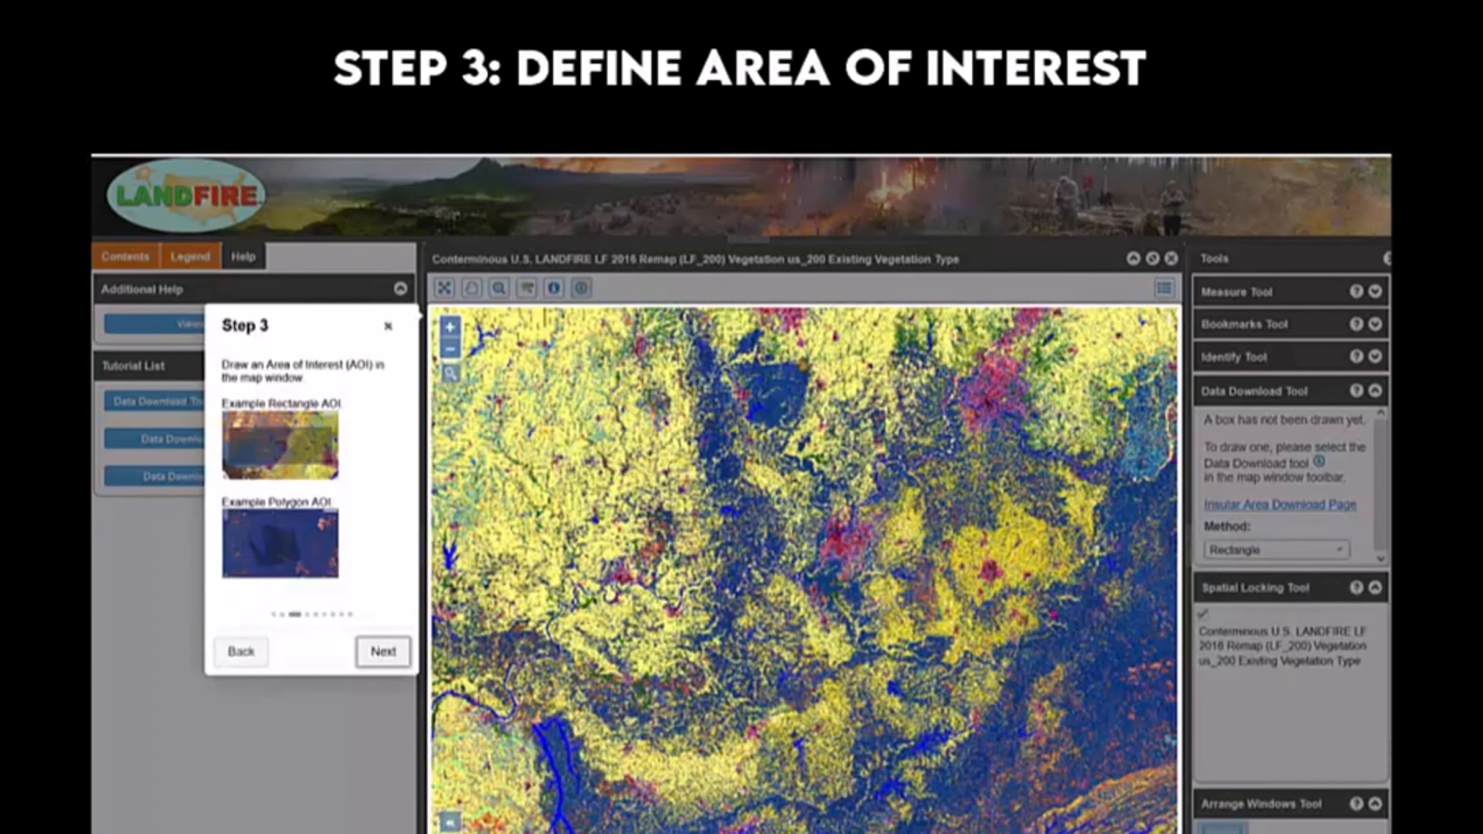
left_click(383, 650)
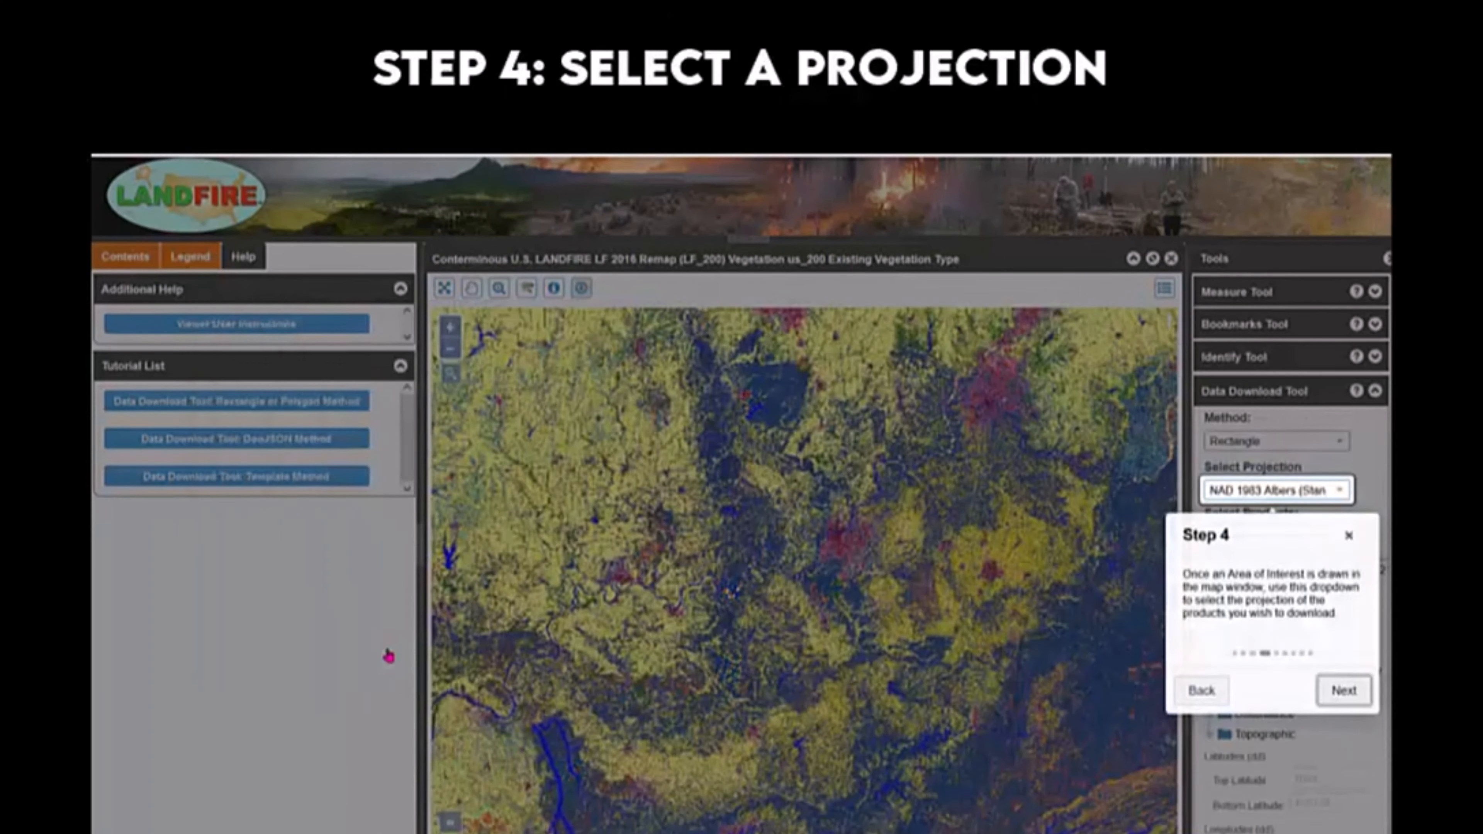
Step through the remaining tutorial pages on projection, version, layer selection and download, then close the tutorial.
left_click(1343, 694)
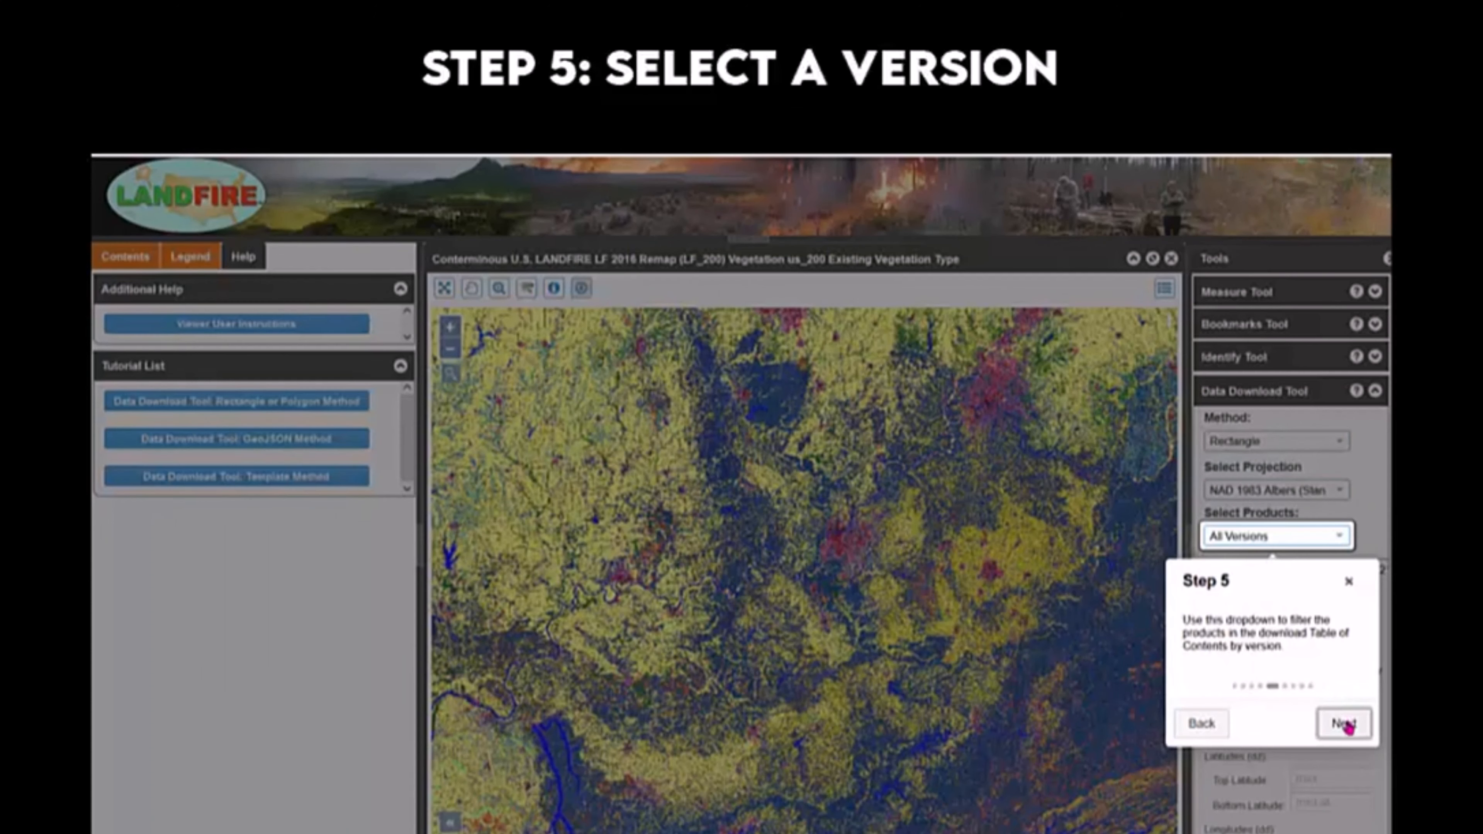
left_click(1345, 725)
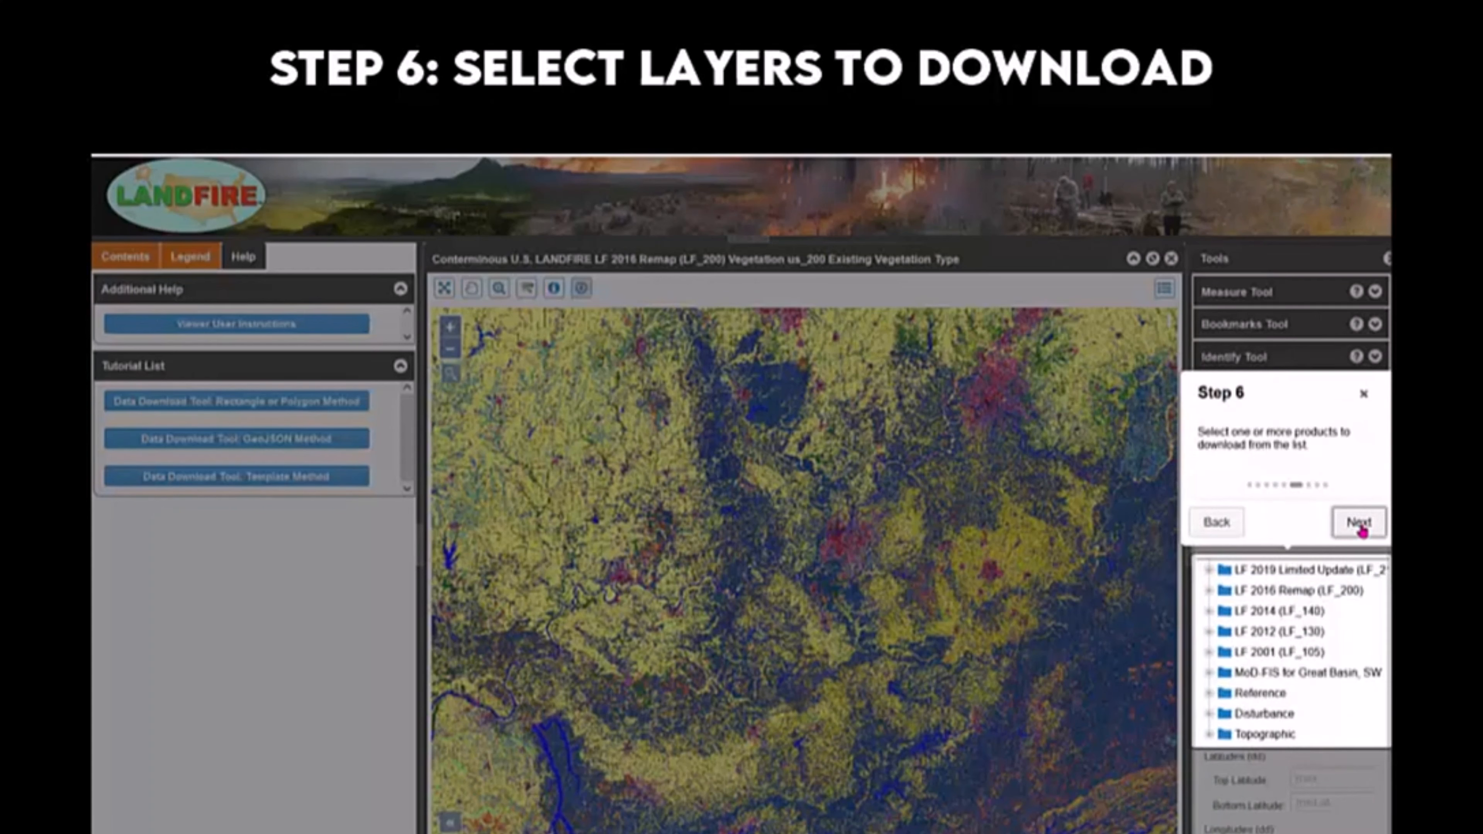
left_click(1361, 526)
left_click(1355, 650)
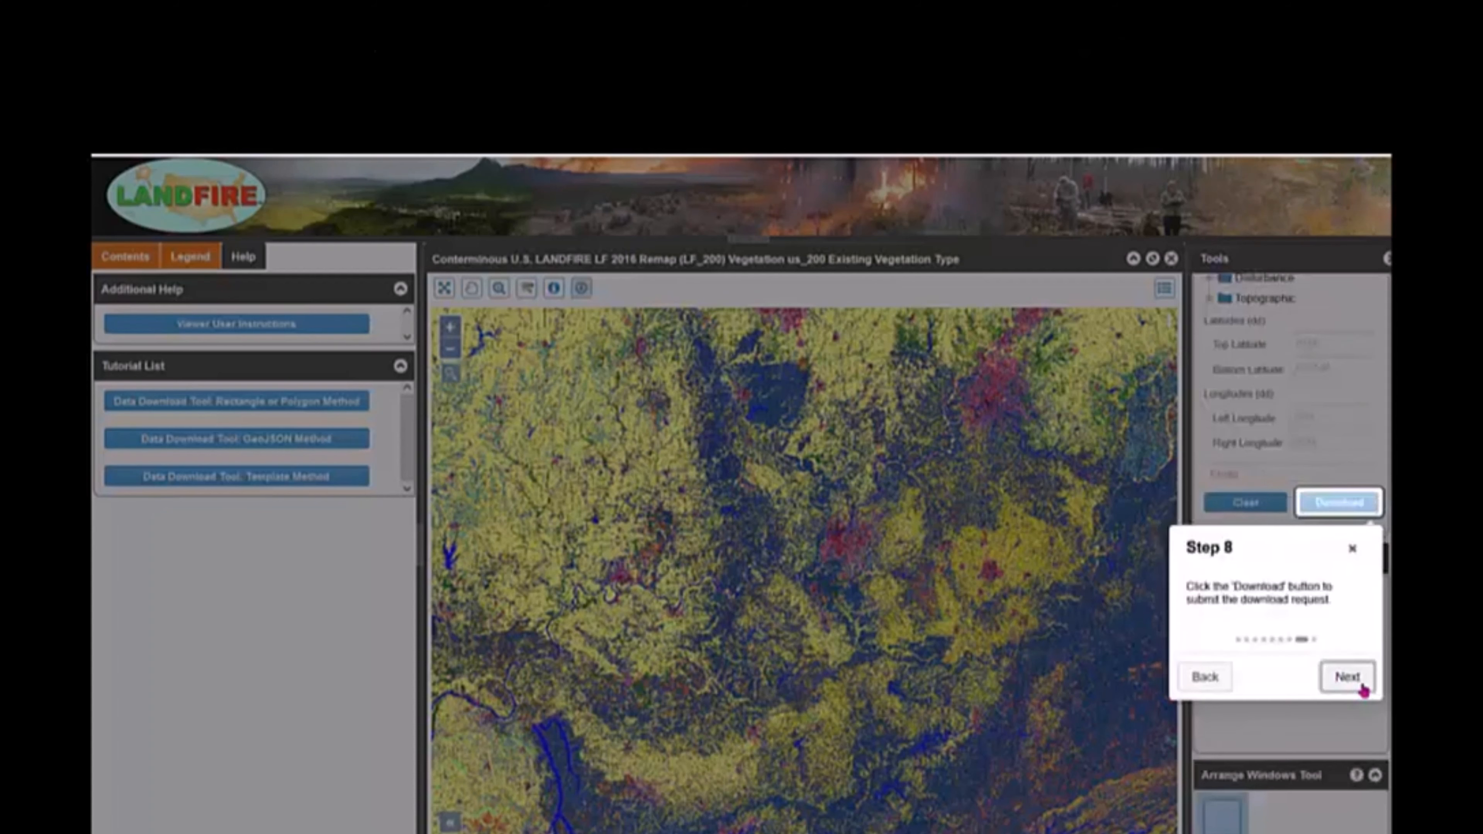
left_click(1362, 688)
left_click(817, 605)
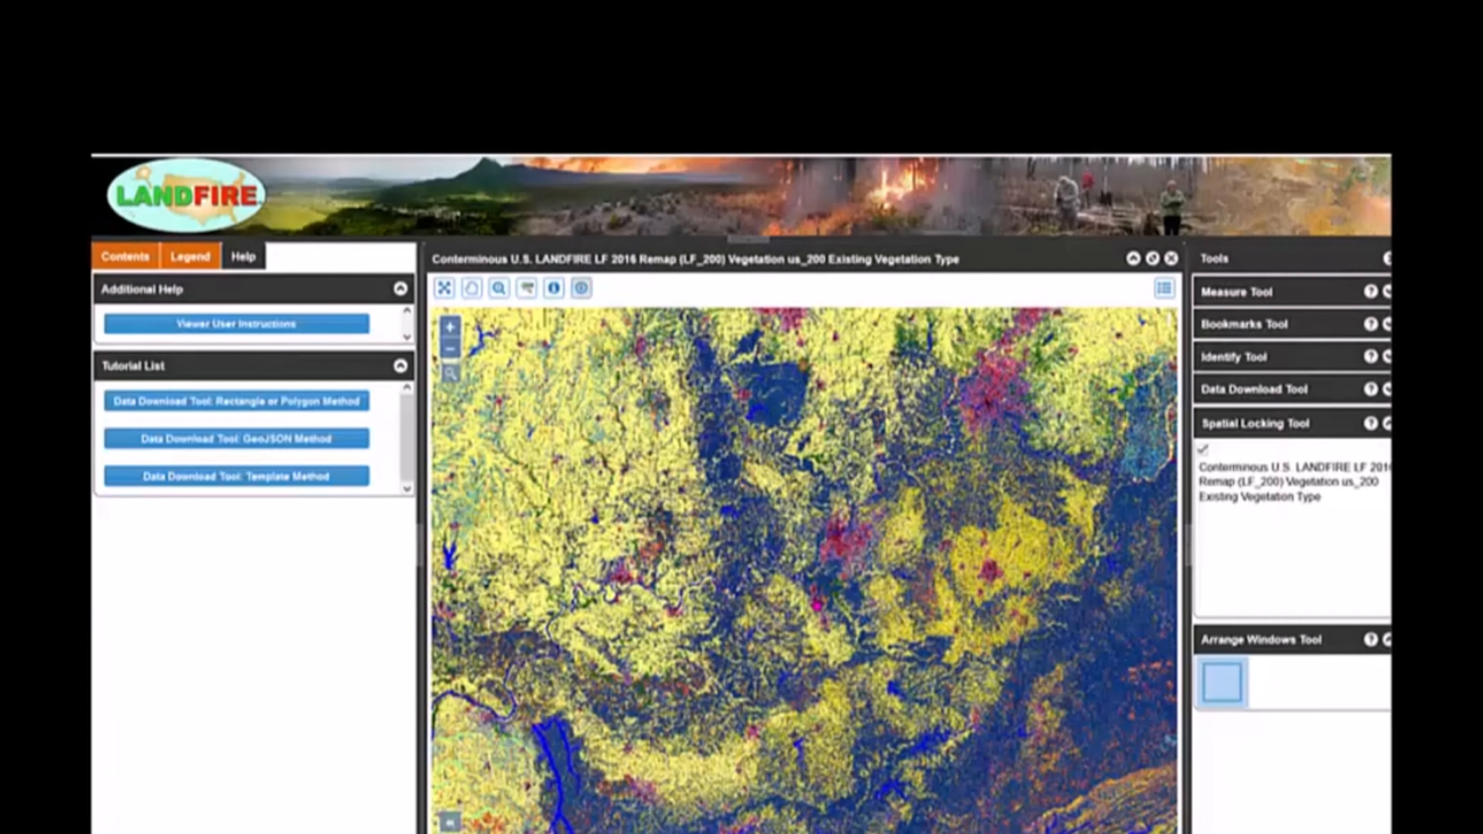